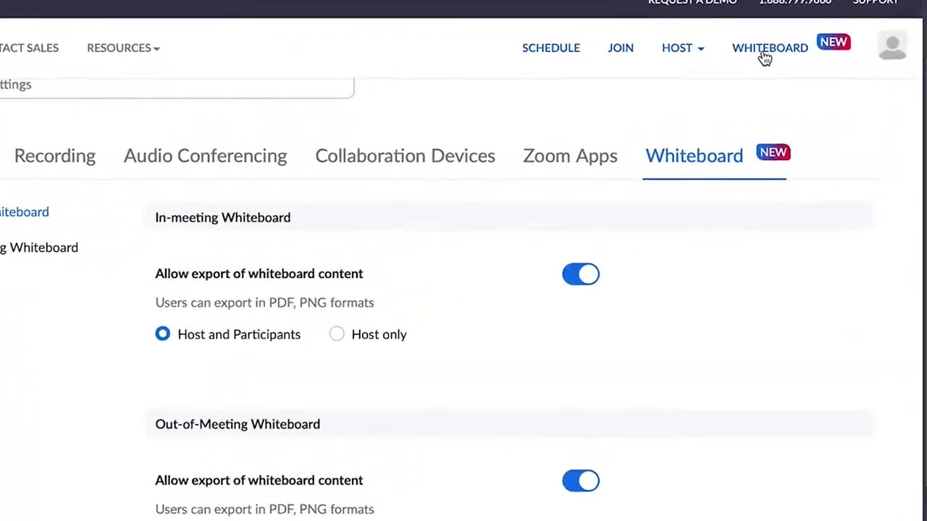
left_click(761, 51)
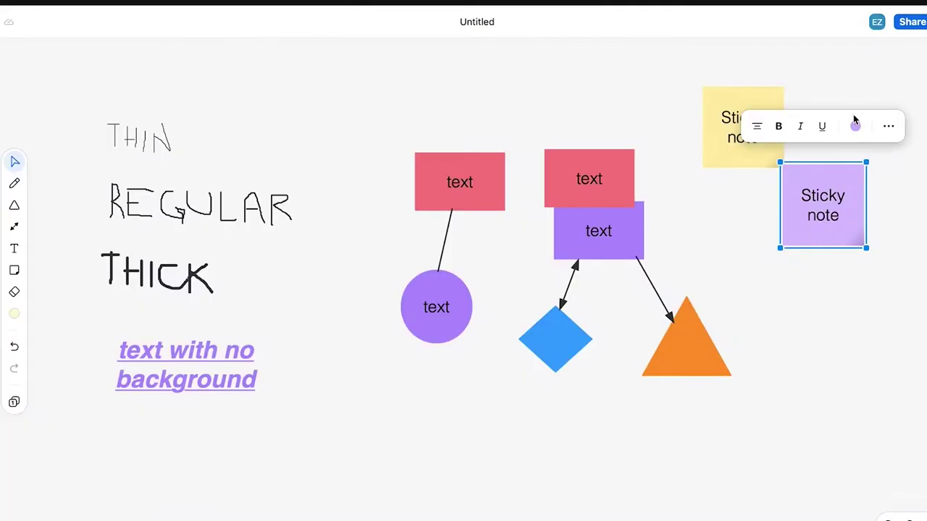
left_click(779, 126)
left_click_drag(780, 248, 747, 282)
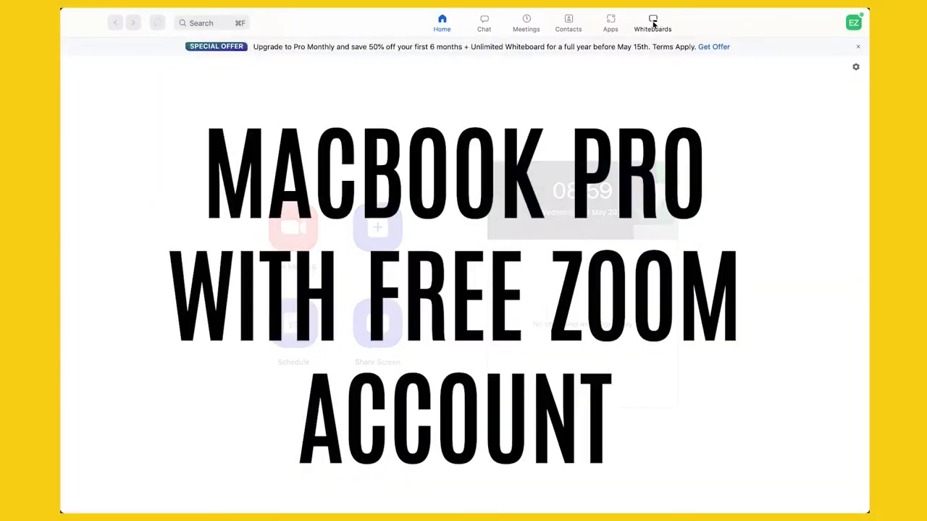
left_click(653, 24)
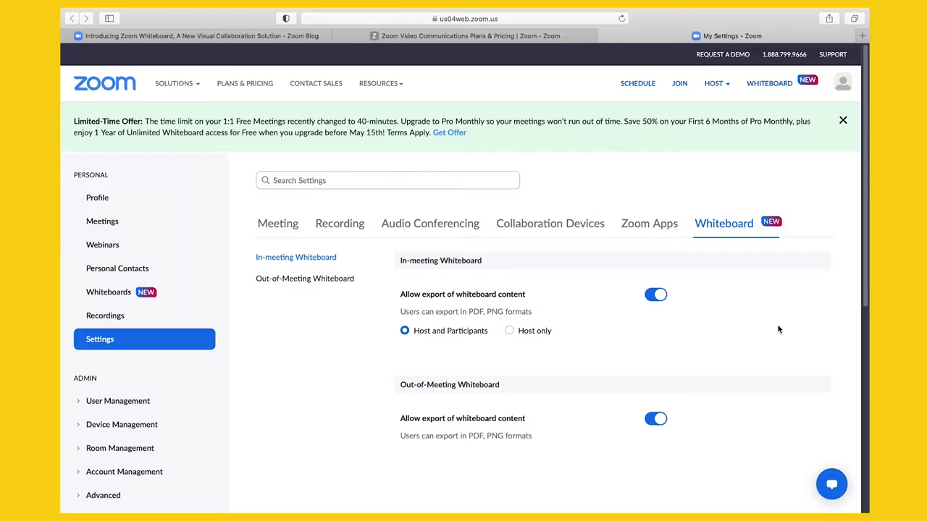
scroll(778, 326, "down", 2)
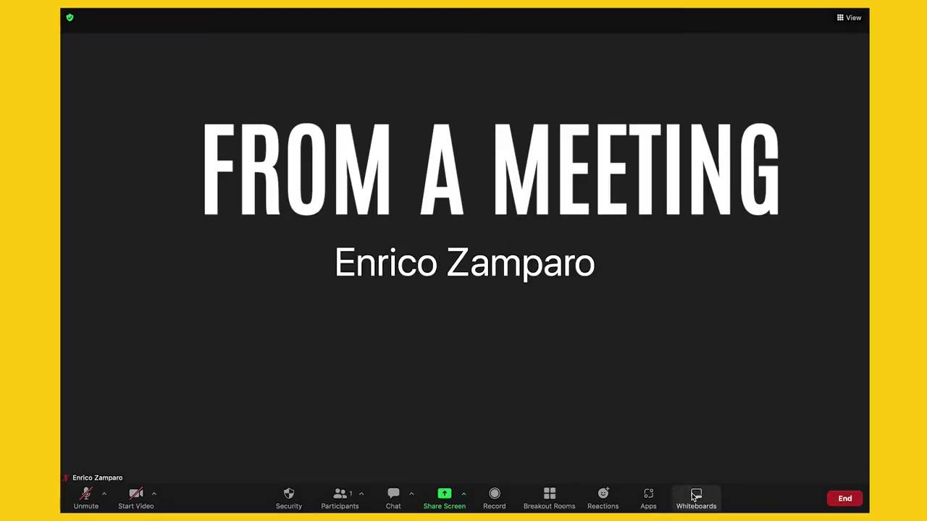
Open a new whiteboard in the meeting, keeping attendee access after the meeting and editing for all participants.
left_click(694, 496)
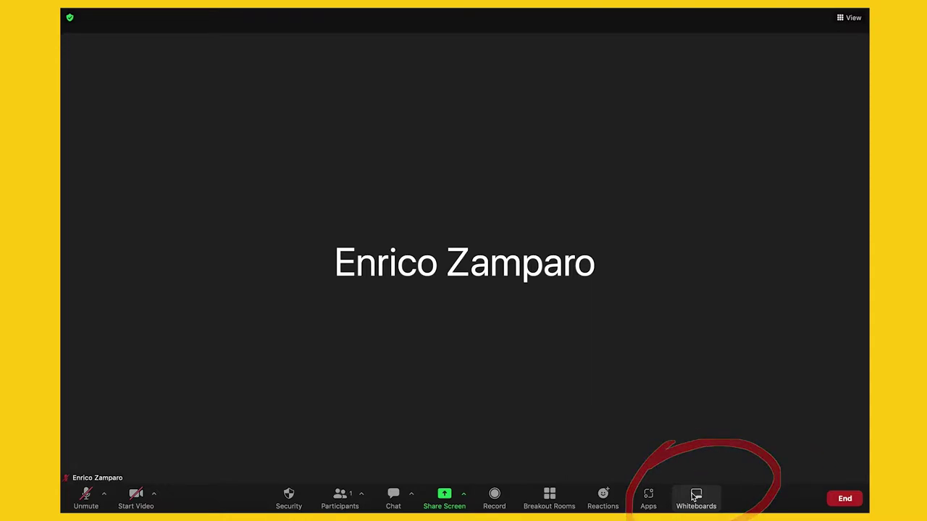
left_click(695, 497)
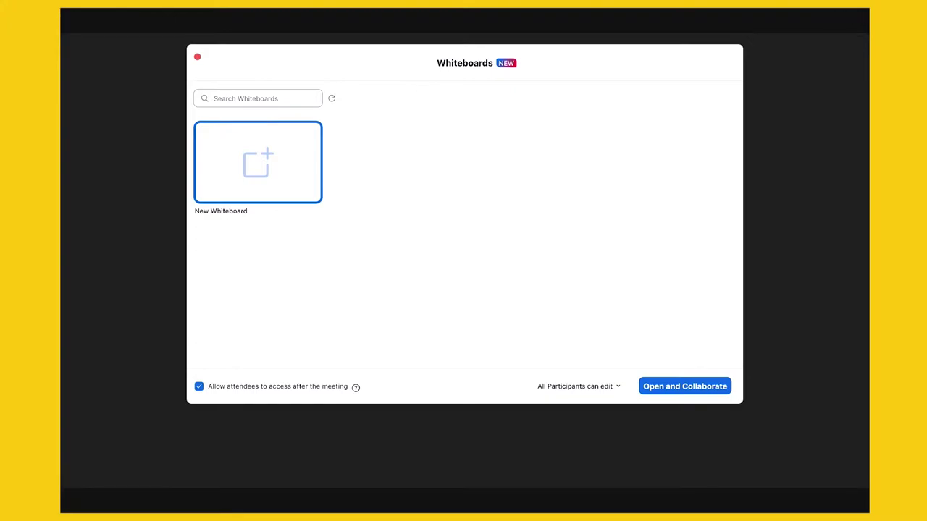
mouse_move(356, 387)
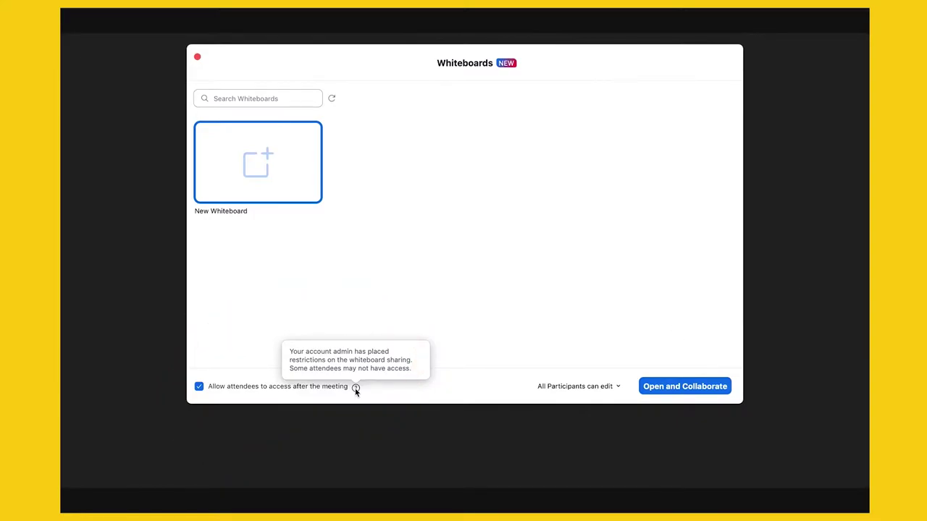
left_click(620, 387)
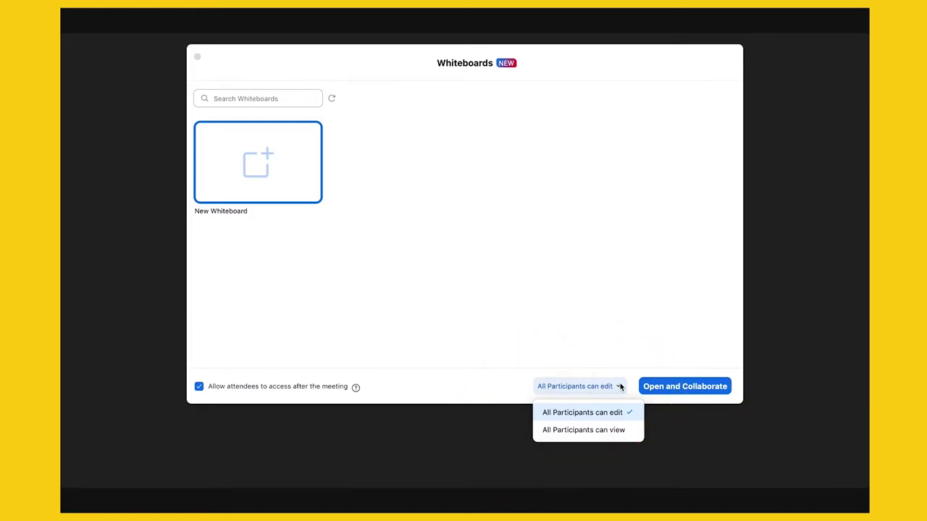
left_click(621, 386)
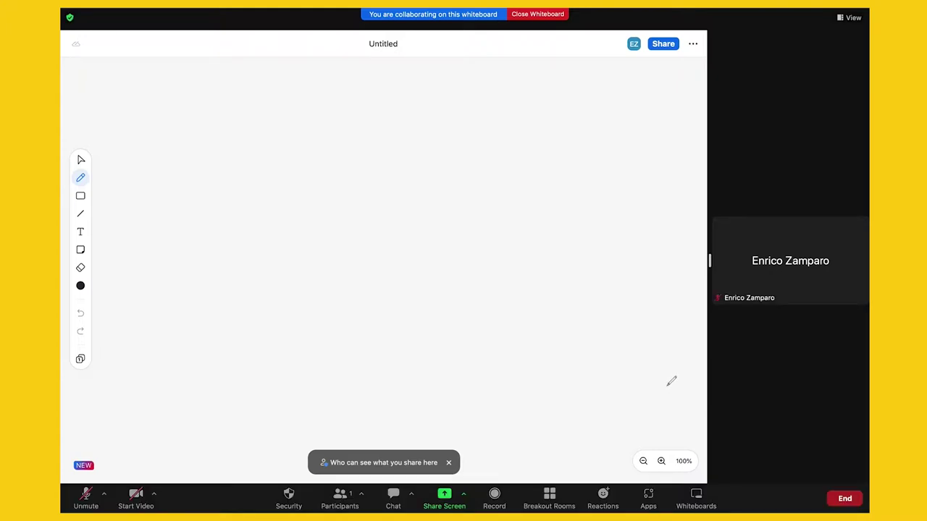
Switch the meeting view to Standard so the whiteboard fills the window.
left_click(851, 19)
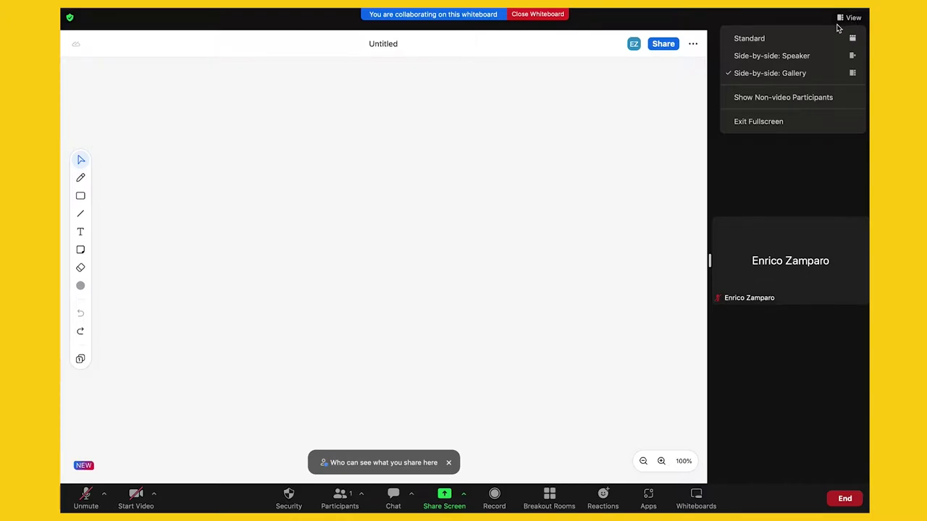
left_click(805, 45)
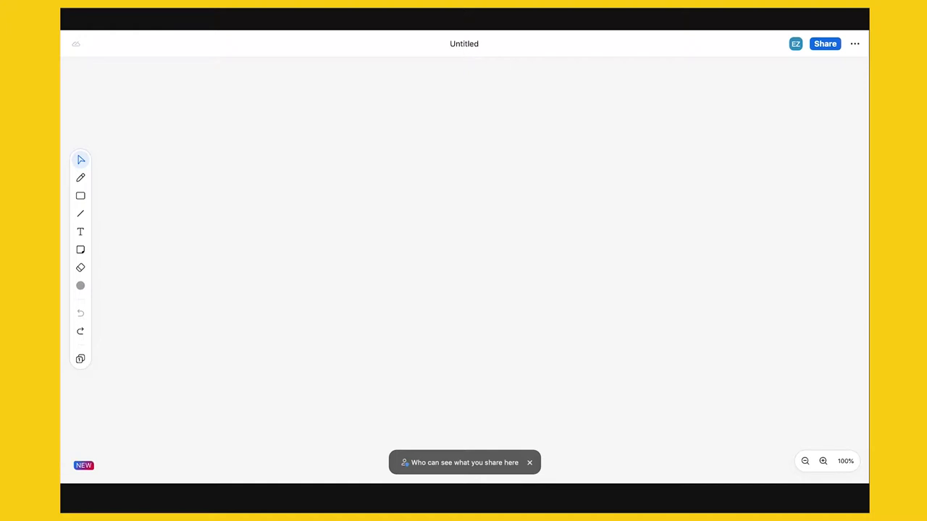
left_click(83, 160)
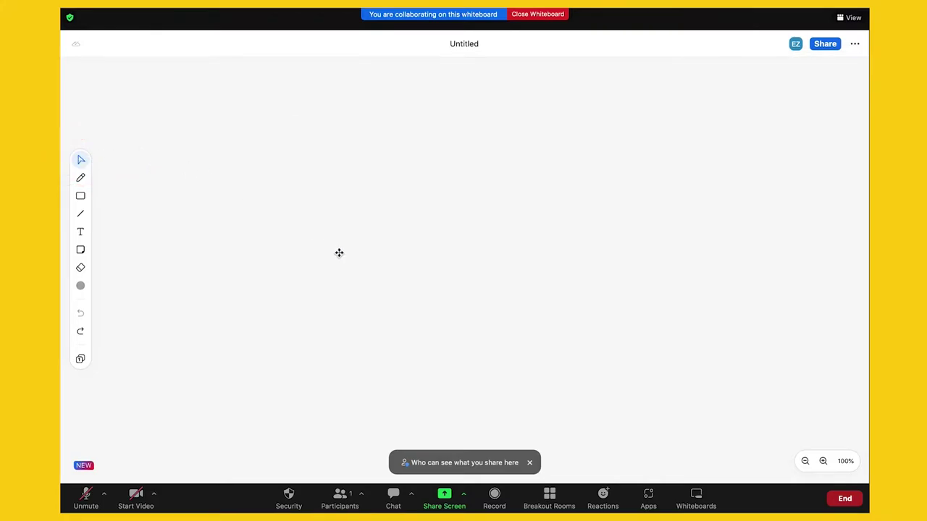
Handwrite THIN with the thin pen stroke and REGULAR below it with the medium stroke.
left_click(81, 178)
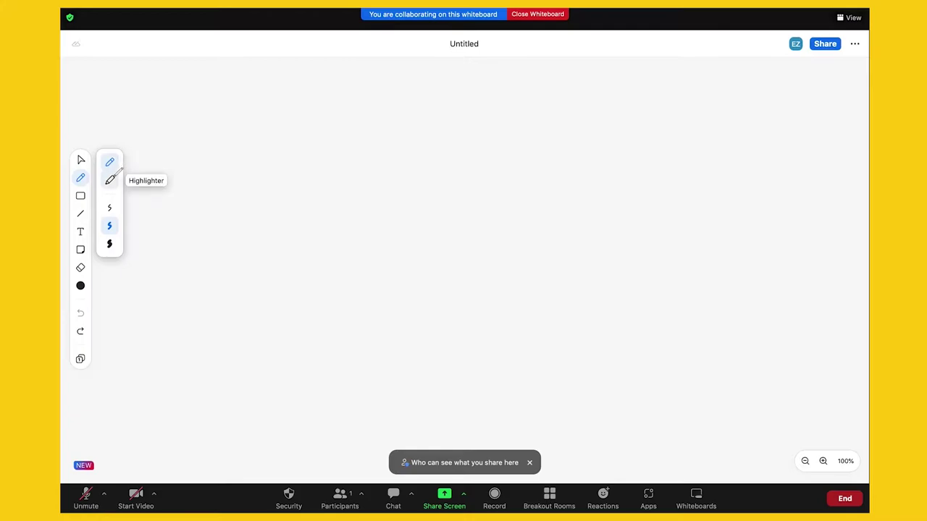
mouse_move(200, 141)
left_mouse_down()
mouse_move(222, 157)
mouse_move(239, 141)
left_mouse_up()
left_click(81, 178)
left_click(110, 225)
left_click_drag(202, 183, 209, 210)
mouse_move(226, 187)
left_mouse_down()
mouse_move(228, 208)
mouse_move(224, 197)
left_mouse_up()
mouse_move(248, 189)
left_mouse_down()
mouse_move(241, 202)
mouse_move(266, 186)
left_mouse_up()
mouse_move(272, 187)
left_mouse_down()
mouse_move(283, 210)
mouse_move(303, 212)
left_mouse_up()
left_click_drag(305, 211, 316, 212)
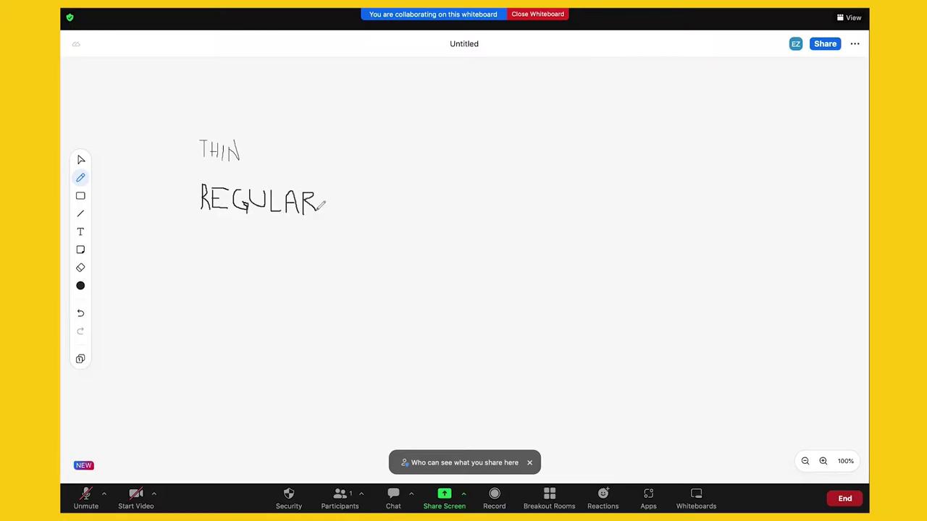
Handwrite THICK below REGULAR with the thickest pen stroke.
left_click(80, 177)
left_click(109, 244)
left_click_drag(196, 236, 218, 236)
mouse_move(206, 237)
left_mouse_down()
mouse_move(207, 260)
mouse_move(234, 259)
left_mouse_up()
left_click_drag(249, 239, 250, 260)
mouse_move(253, 236)
left_mouse_down()
mouse_move(254, 261)
mouse_move(267, 264)
left_mouse_up()
Select all three handwritten words, shift them up and to the left, and enlarge them slightly as a group.
left_click(82, 161)
left_click_drag(168, 133, 360, 297)
left_click_drag(258, 215, 225, 200)
left_click_drag(292, 262, 330, 274)
left_click(420, 249)
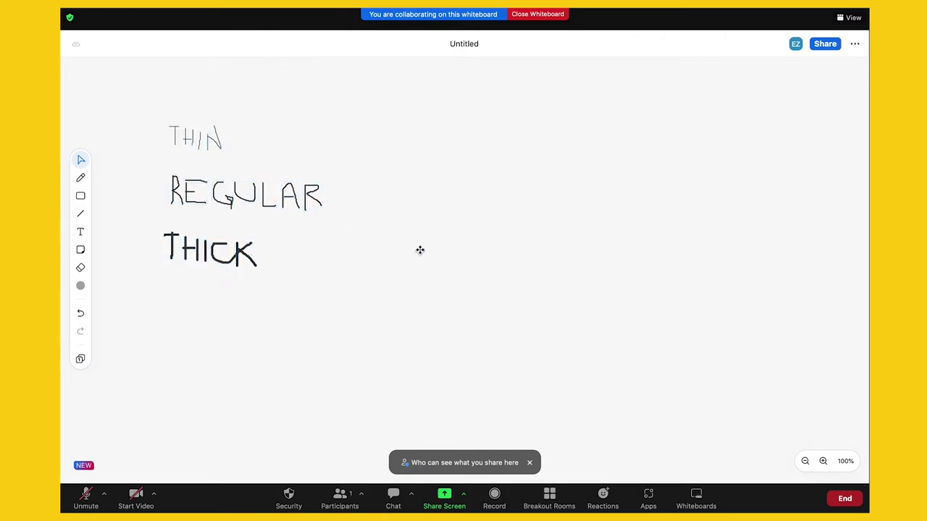
Draw a rectangle to the right of the handwriting and enter "text" in it.
left_click(80, 196)
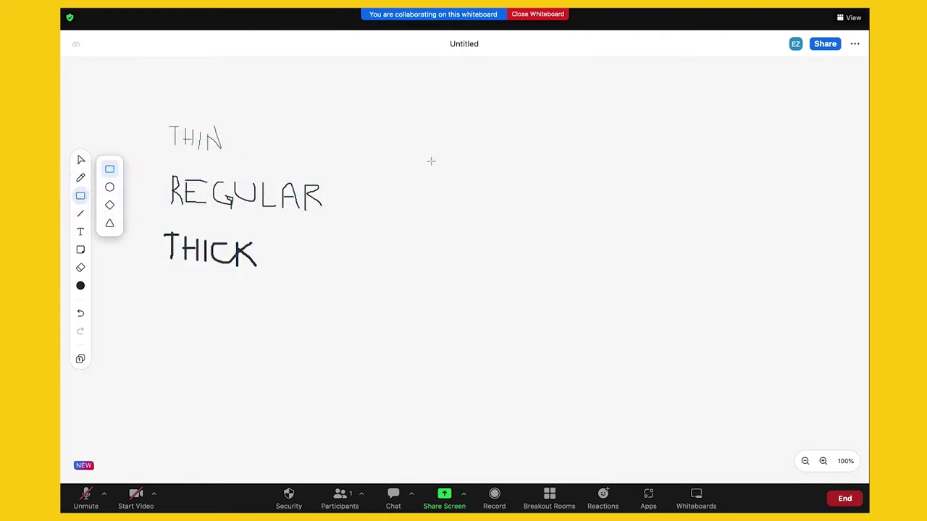
left_click_drag(424, 149, 500, 199)
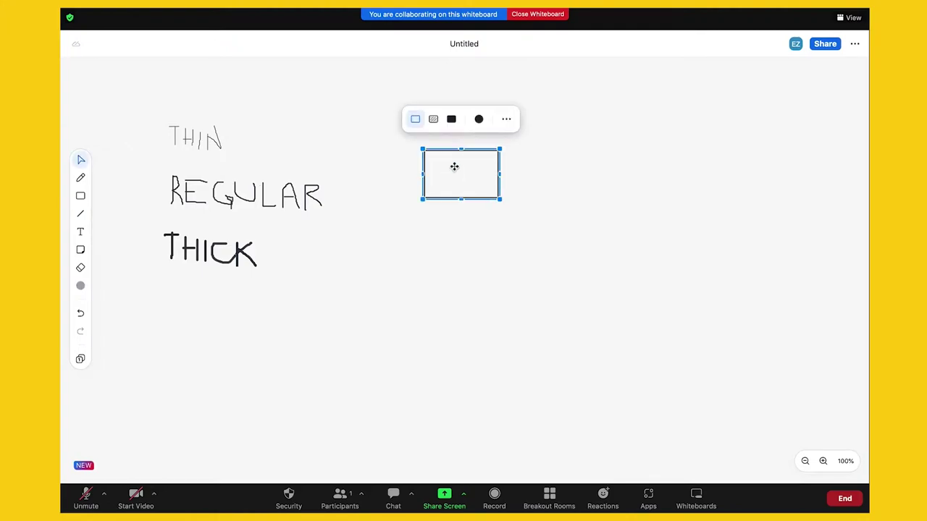
type("text")
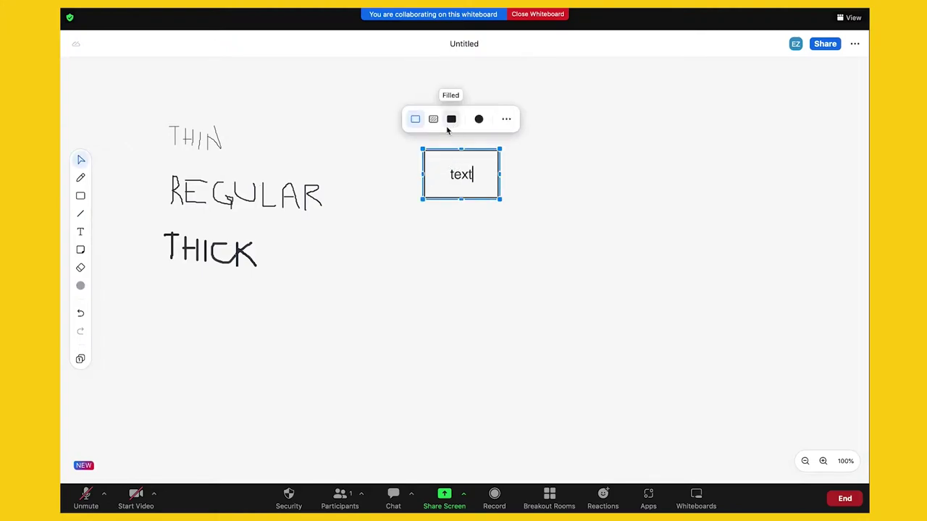
Set the rectangle to the Filled style and colour it red.
left_click(434, 120)
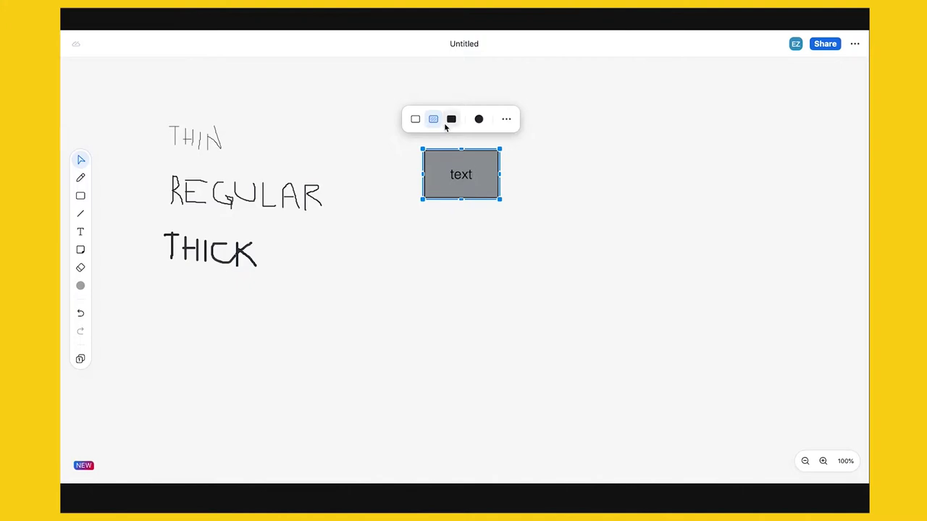
left_click(452, 121)
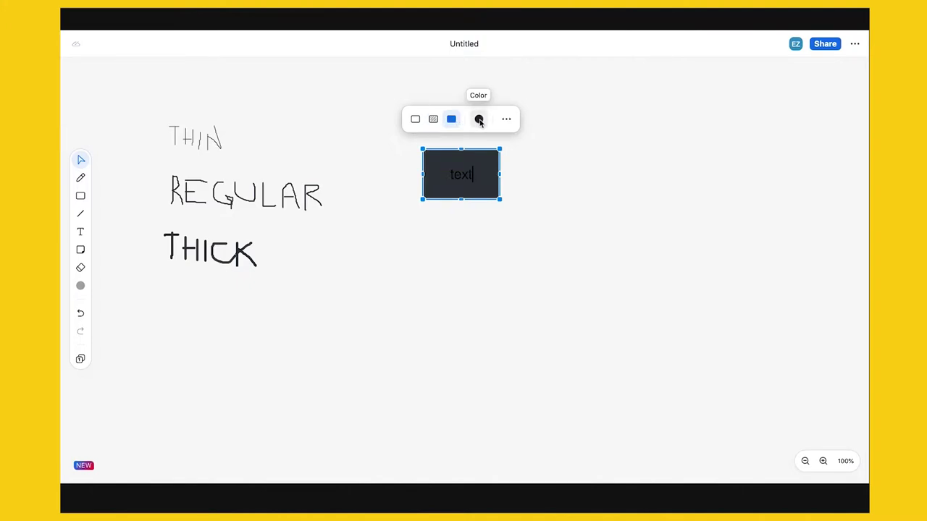
left_click(479, 120)
left_click(469, 88)
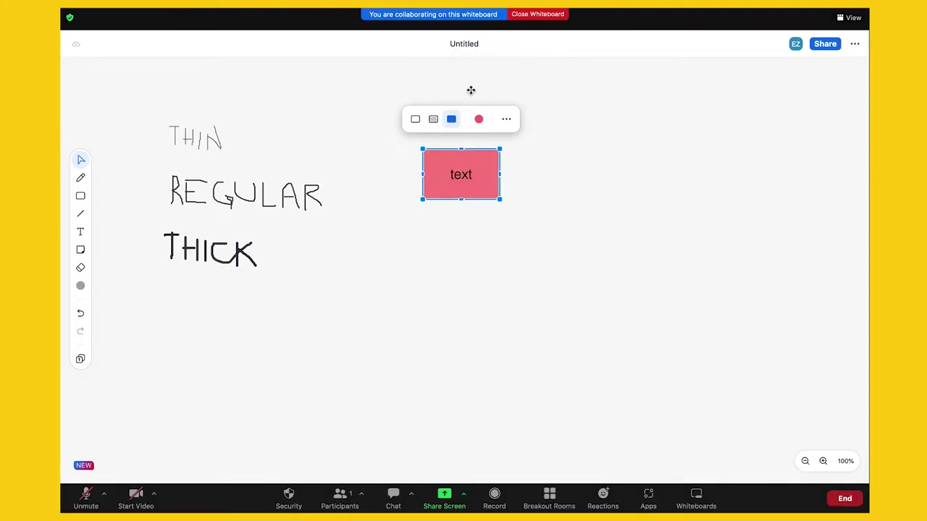
Copy the red rectangle and place the pasted copy to the right of the original.
left_click(506, 120)
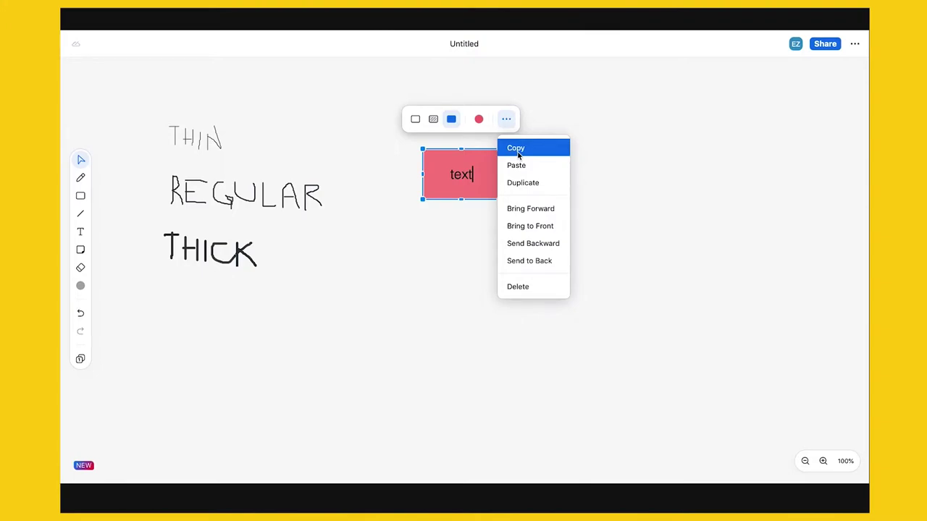
left_click(517, 149)
left_click(507, 120)
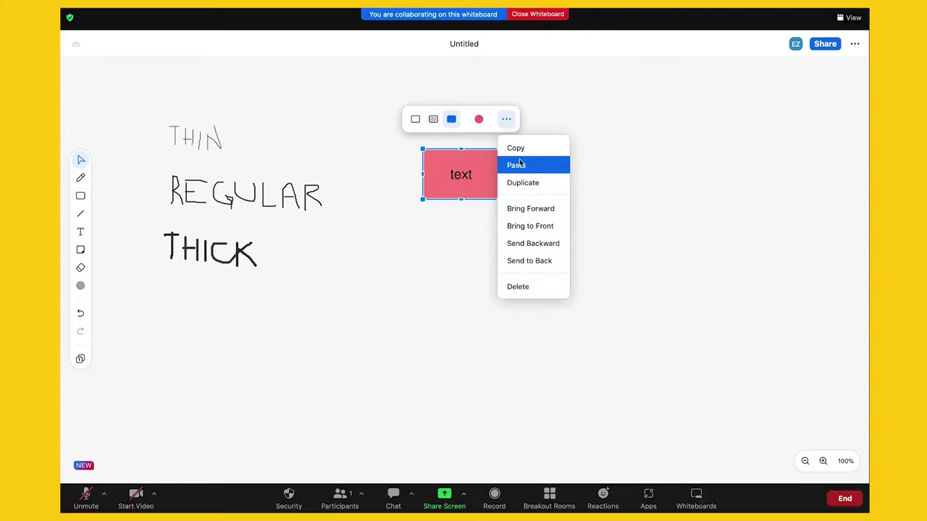
left_click(519, 165)
left_click_drag(493, 190, 569, 161)
Paste another copy of the rectangle below the second one and colour it purple.
left_click(614, 116)
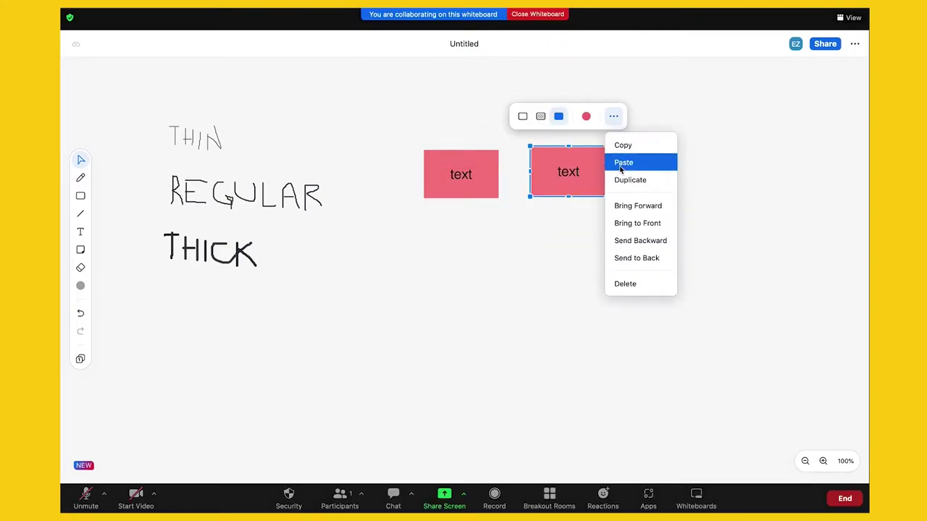
left_click(620, 168)
left_click_drag(601, 201, 578, 240)
left_click(585, 183)
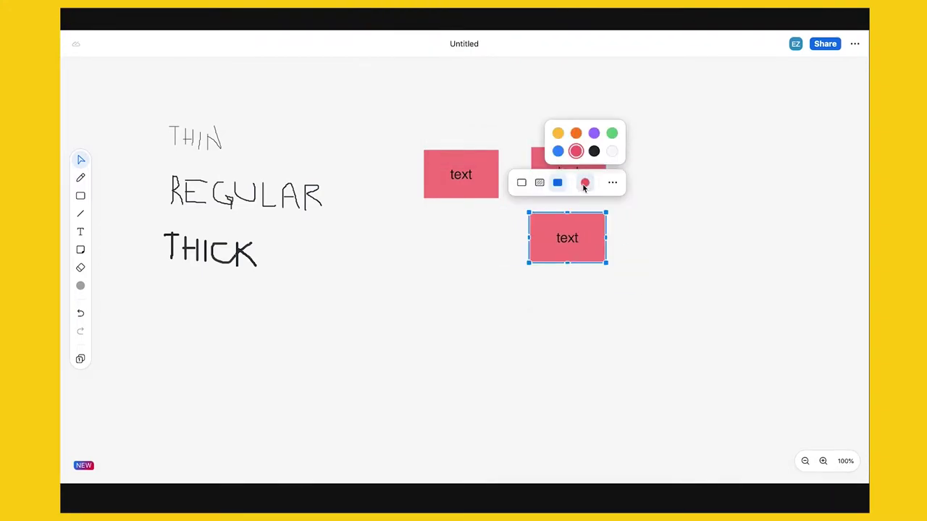
left_click(595, 133)
Send the purple rectangle backward behind the second red one and position it so its lower part sticks out below.
left_click_drag(604, 231, 608, 169)
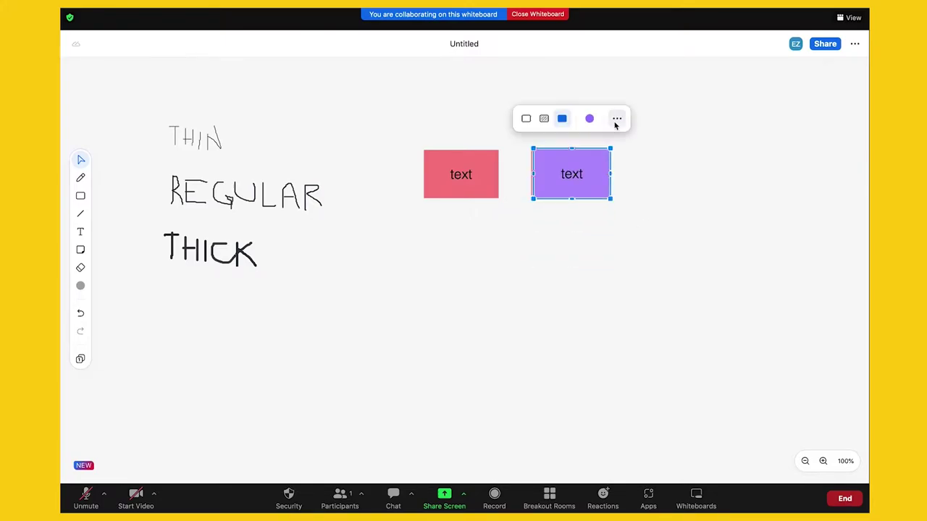
left_click(616, 121)
left_click(630, 244)
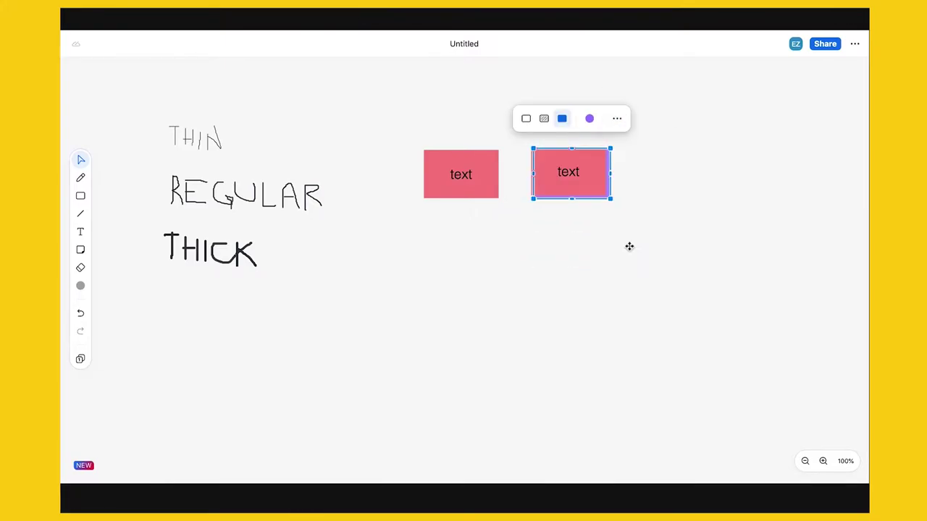
left_click_drag(601, 174, 601, 217)
left_click(673, 256)
Add a purple circle containing "text" below the first red rectangle.
left_click(80, 196)
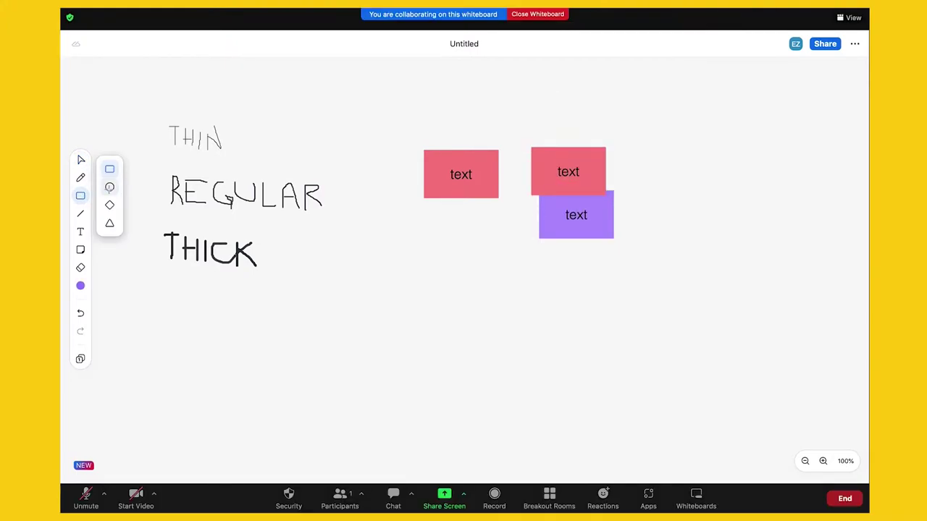
left_click(109, 187)
left_click(412, 247)
Draw a diamond to the right of the circle and colour it blue.
left_click(81, 196)
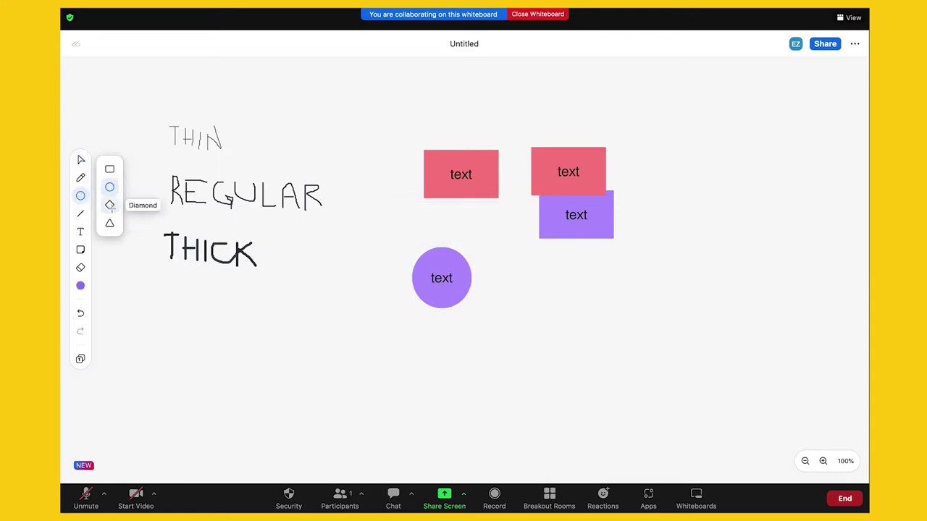
left_click(109, 202)
left_click_drag(509, 277, 573, 334)
left_click(558, 246)
left_click(531, 215)
Draw a triangle to the right of the diamond and colour it orange.
left_click(80, 196)
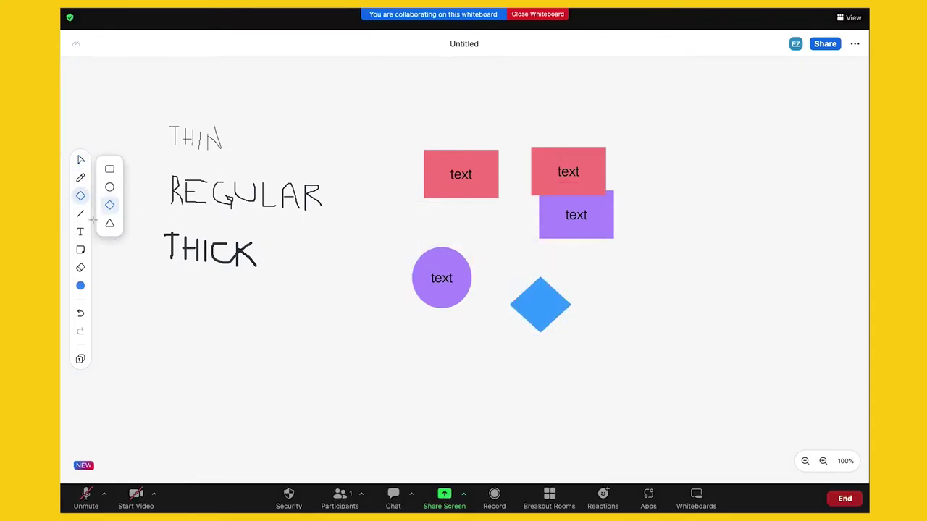
left_click(109, 222)
left_click_drag(611, 268, 688, 336)
left_click(667, 238)
left_click(658, 189)
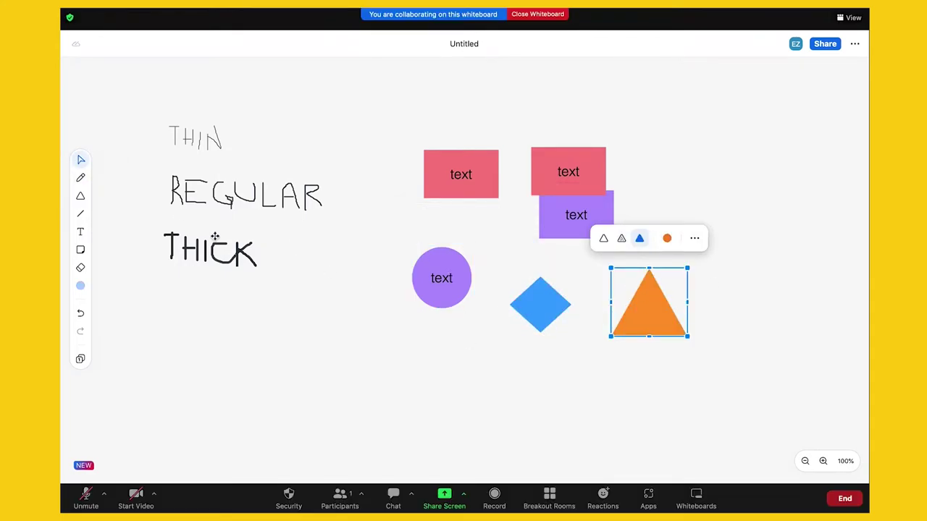
Connect the first red rectangle to the purple circle with a plain line.
left_click(81, 214)
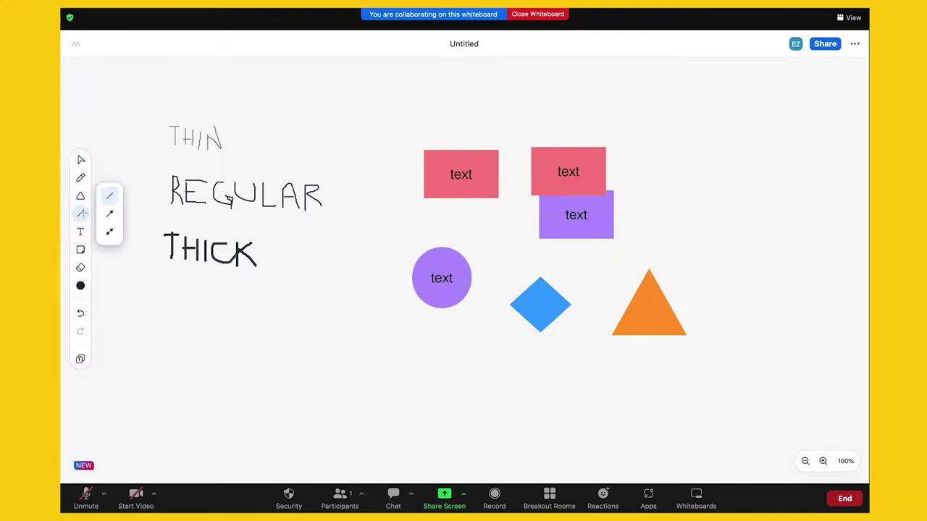
left_click_drag(455, 197, 443, 248)
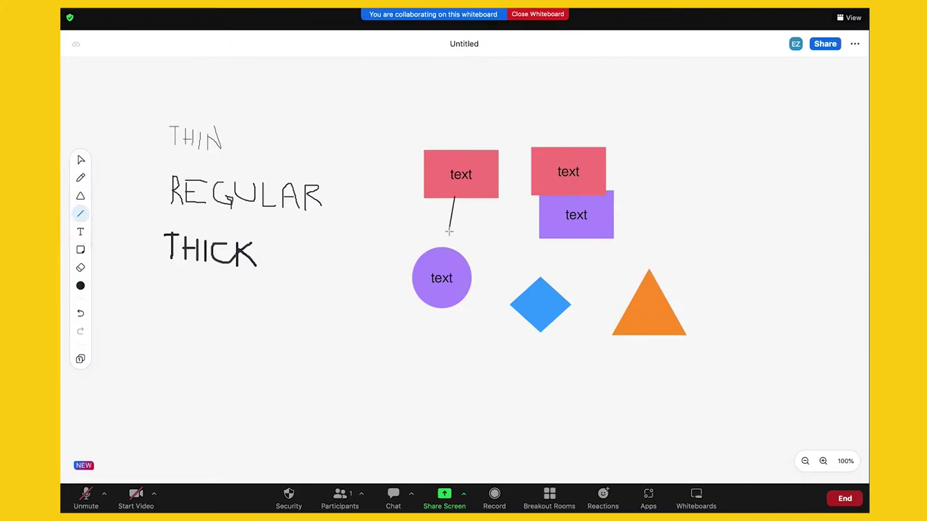
Draw a single-headed arrow from the purple rectangle to the triangle and a double-headed arrow between the purple rectangle and the diamond.
left_click(81, 215)
left_click(110, 215)
left_click_drag(608, 239, 638, 290)
left_click(81, 215)
left_click(110, 232)
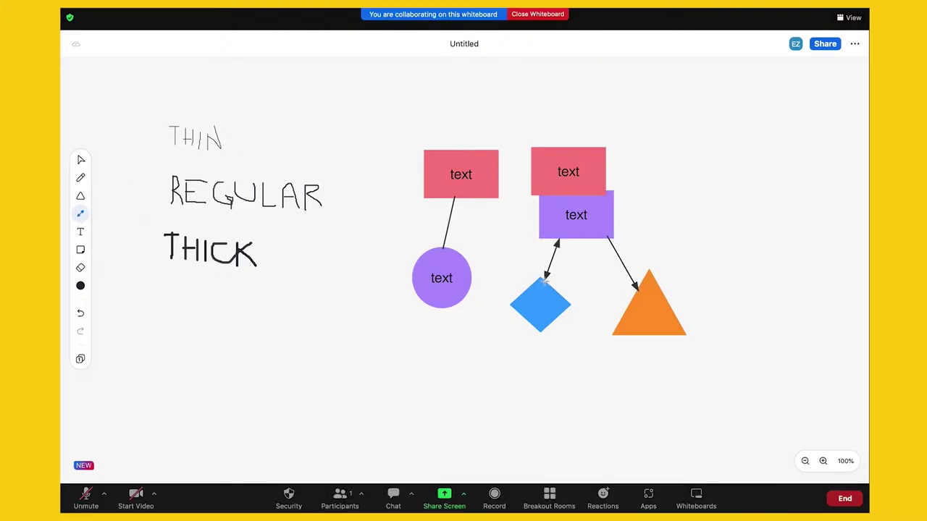
Add a text box below the handwriting reading "text with no background".
left_click(80, 232)
left_click(286, 353)
type("text with no background")
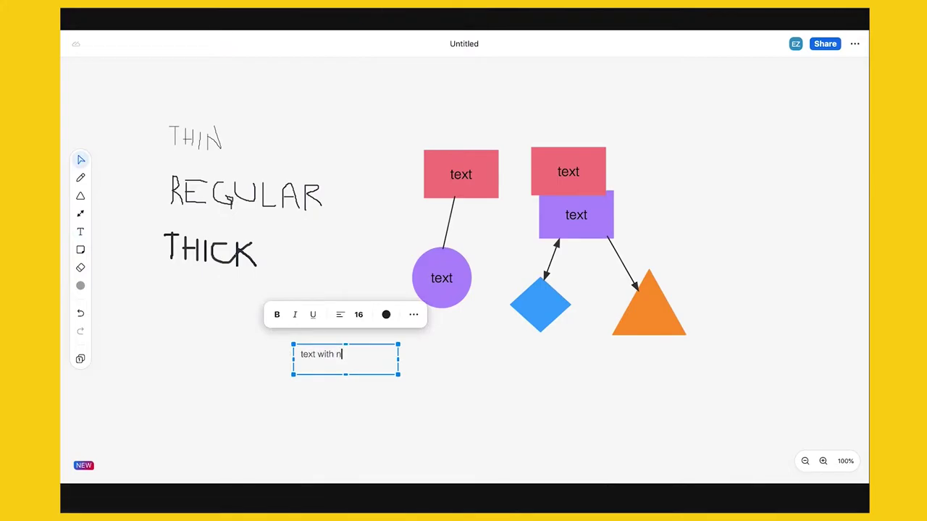
Colour the "text with no background" text purple and enlarge its text box.
left_click(386, 314)
left_click(377, 283)
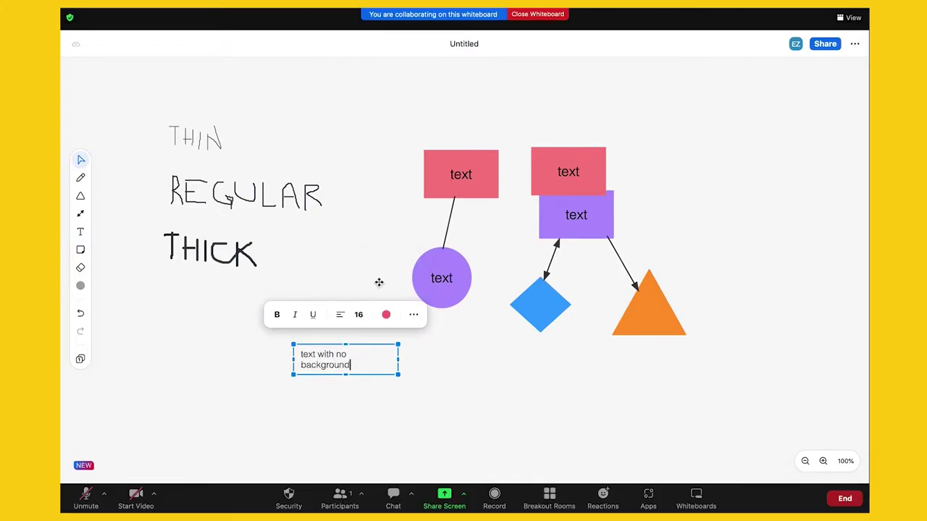
left_click(386, 314)
left_click(395, 265)
left_click(449, 428)
left_click(450, 428)
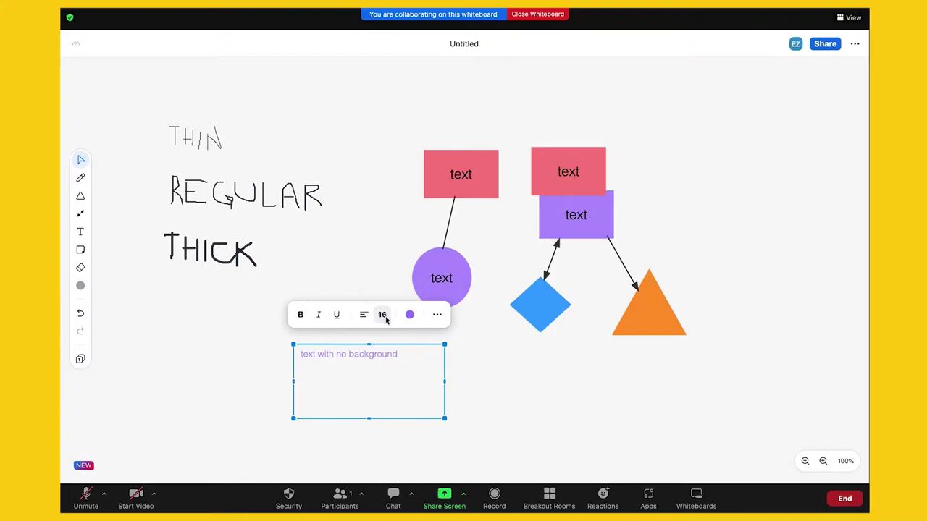
Set the purple text's font size to 36 and centre-align it, trying right alignment along the way.
left_click(384, 316)
left_click(383, 395)
left_click(364, 314)
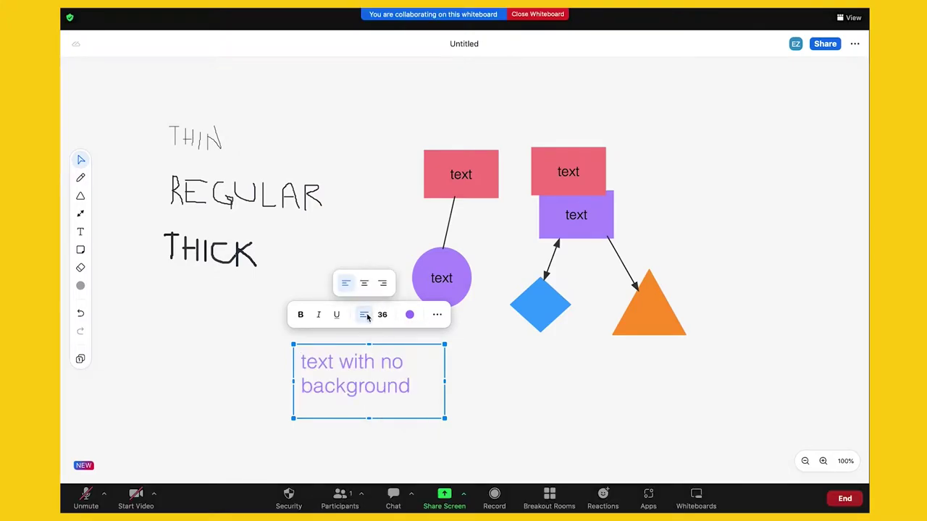
left_click(365, 283)
left_click(364, 314)
left_click(384, 291)
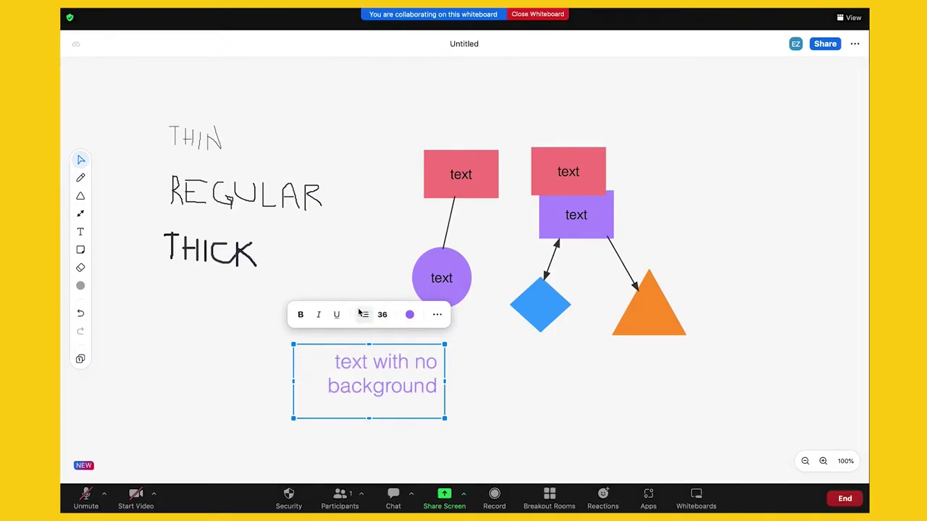
left_click(365, 314)
left_click(364, 284)
Make the purple text bold, italic and underlined, and move it directly below the THICK handwriting.
left_click(301, 316)
left_click(318, 315)
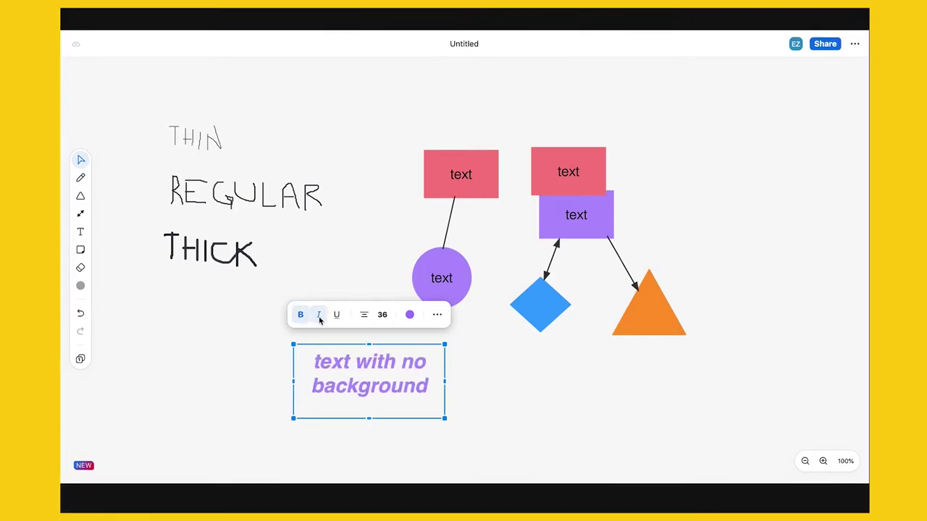
left_click(336, 315)
left_click_drag(385, 378, 247, 328)
left_click(401, 411)
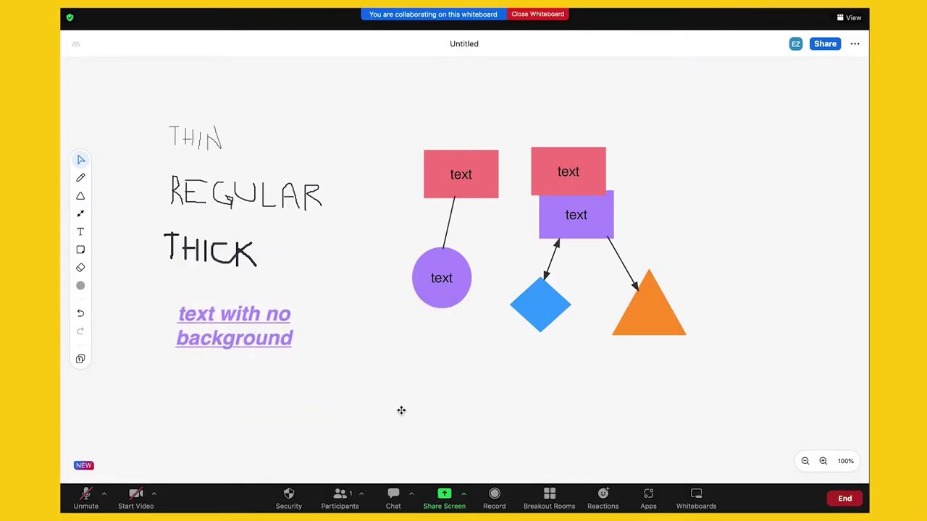
Place a yellow sticky note to the upper right of the rectangles reading "Sticky note".
left_click(80, 250)
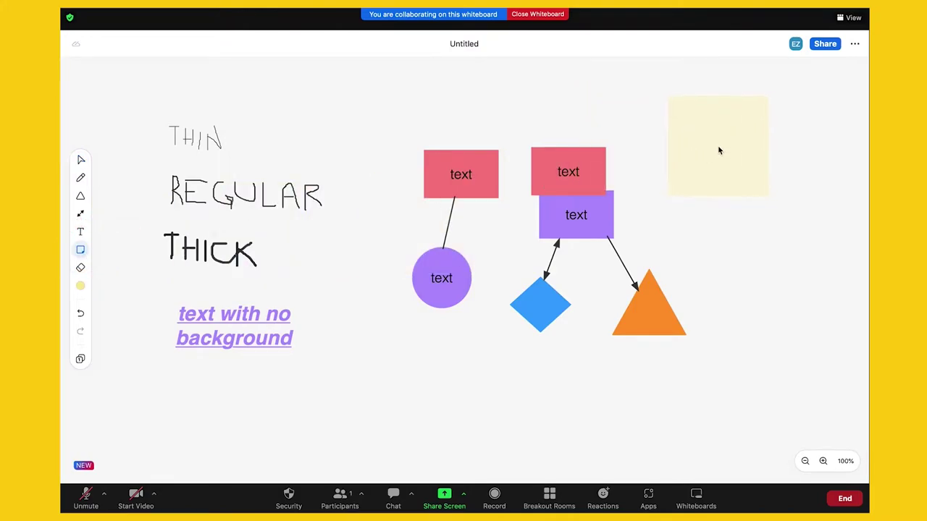
left_click(716, 148)
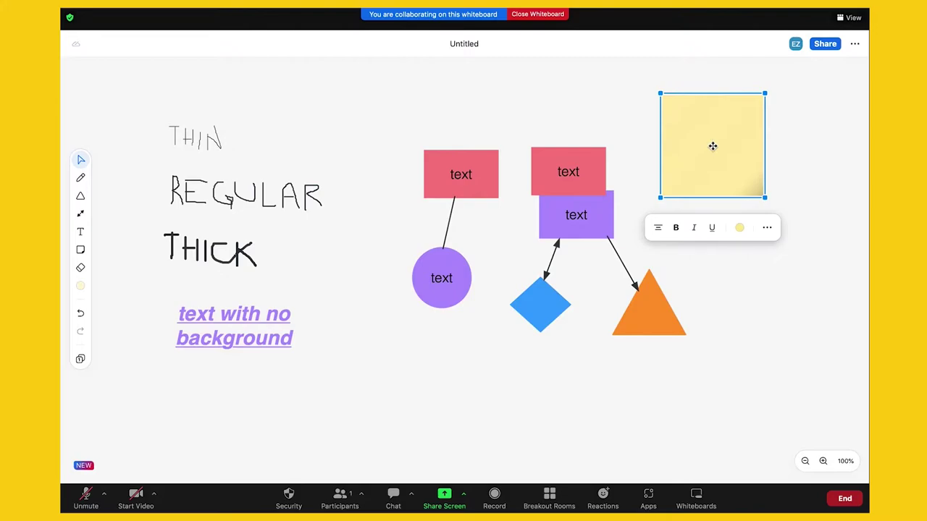
type("Sticky ")
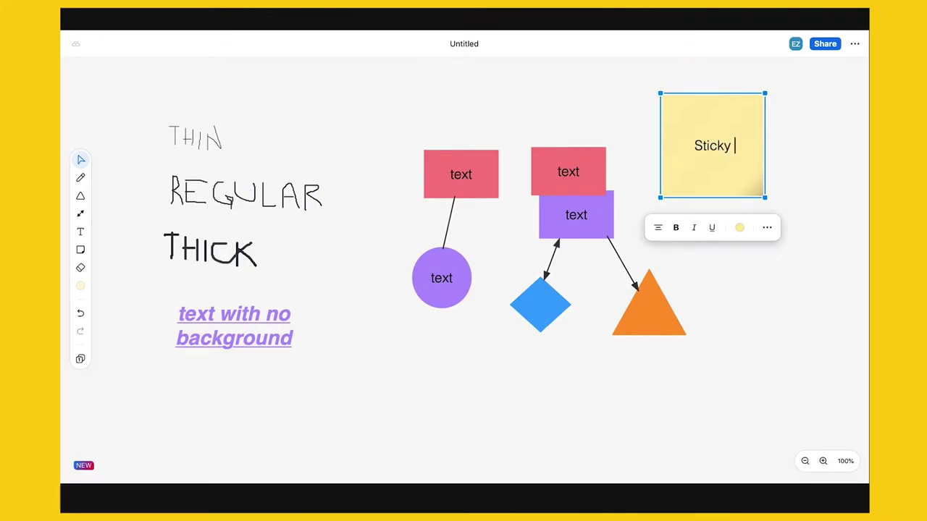
type("note")
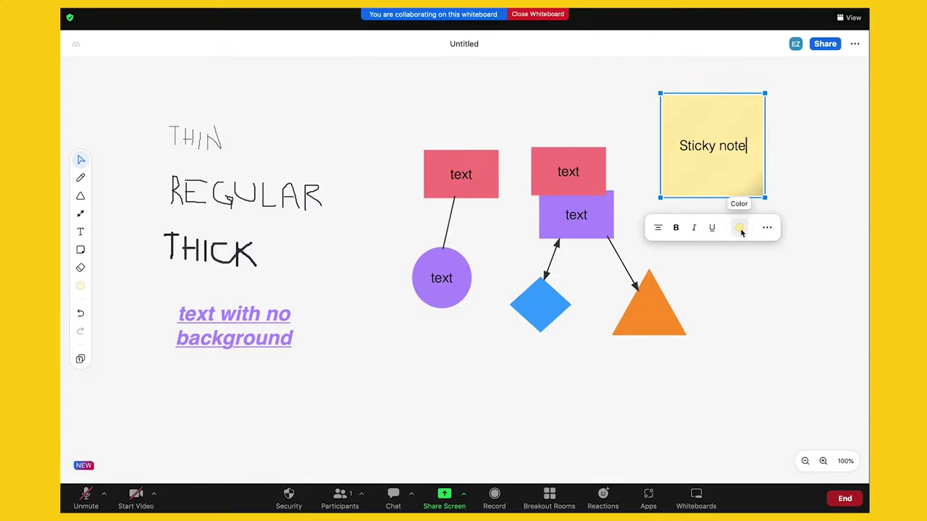
Shrink the yellow sticky note and place a duplicate of it overlapping its lower-right part.
left_click_drag(741, 190, 714, 162)
left_click(739, 196)
left_click(748, 261)
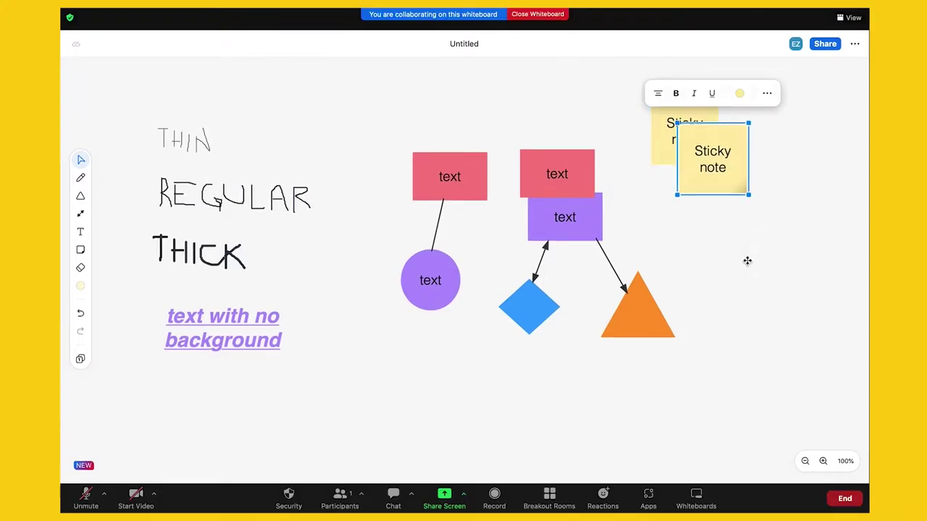
Restyle the duplicate sticky note with a purple colour and bold text, and enlarge it below the yellow note.
left_click(777, 130)
left_click(788, 78)
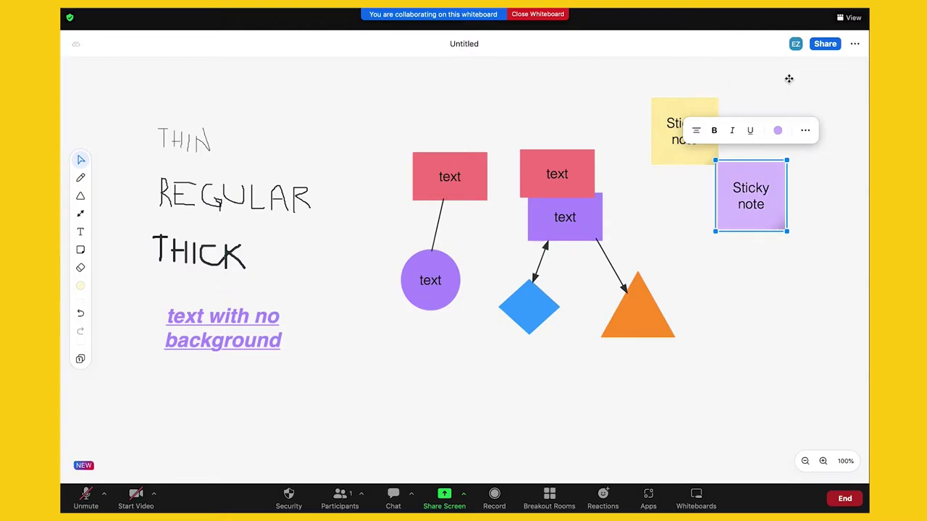
left_click(714, 131)
left_click_drag(716, 231, 689, 257)
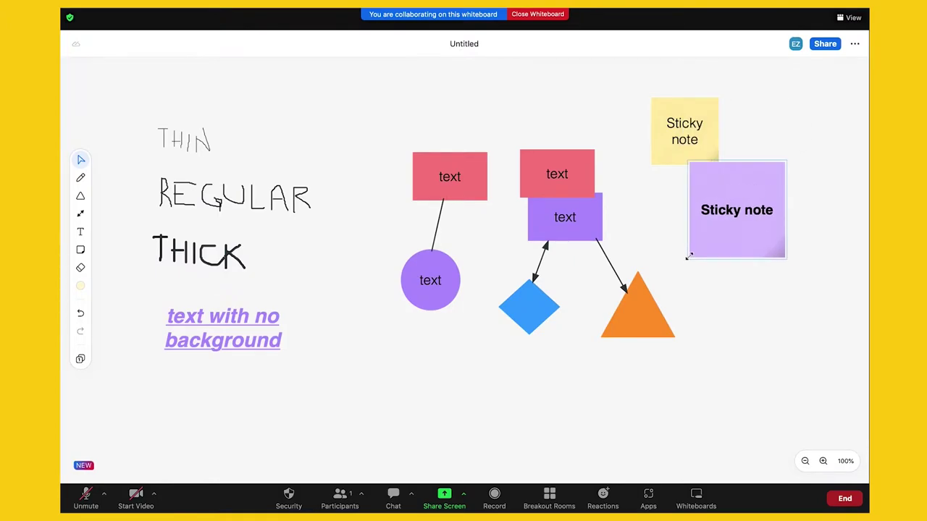
left_click(95, 258)
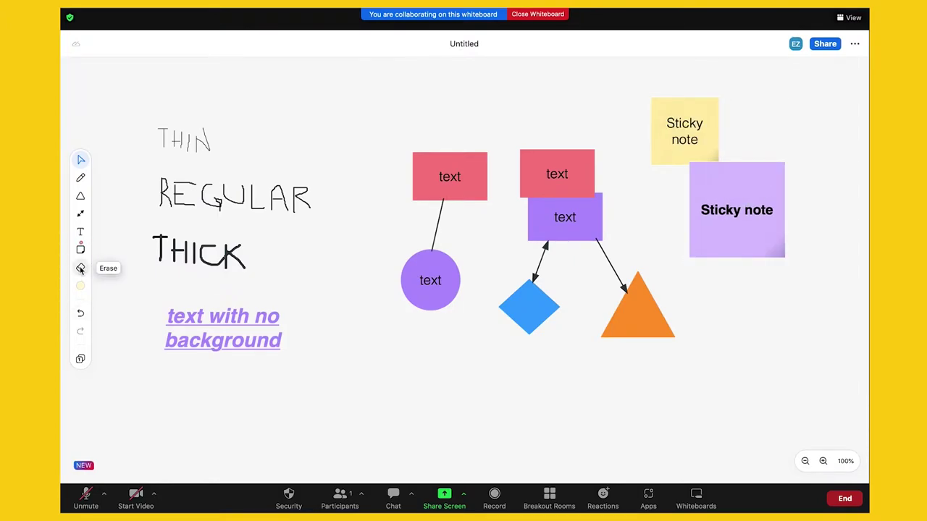
Try the eraser on the underlined purple text and on the blue diamond, undoing each erasure.
left_click(80, 269)
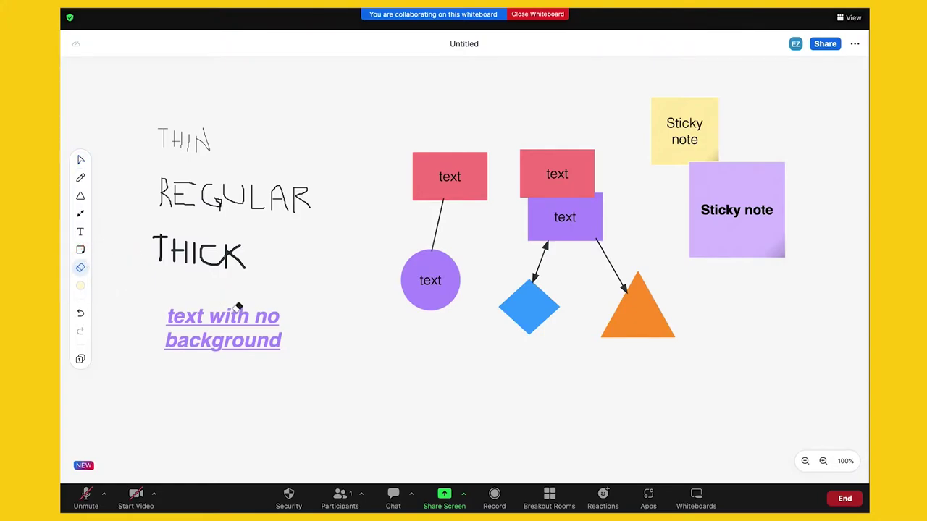
left_click(279, 309)
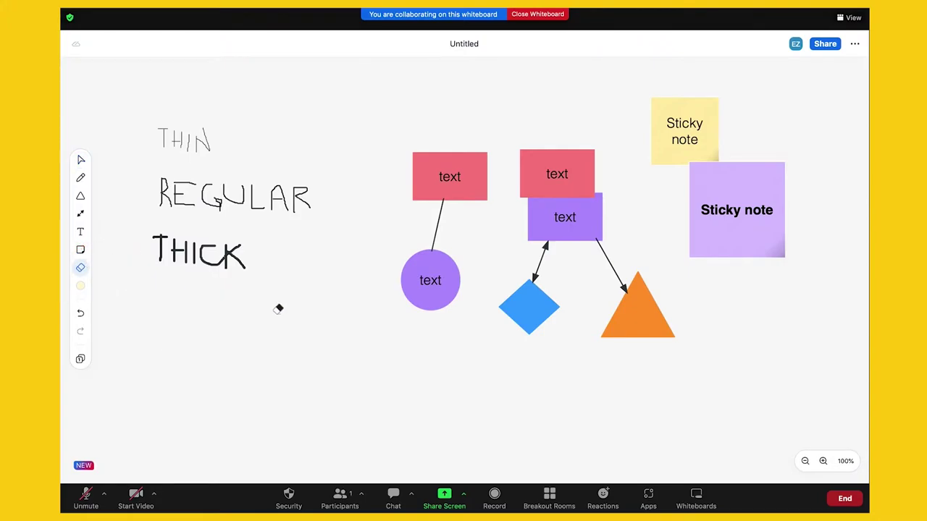
left_click(80, 314)
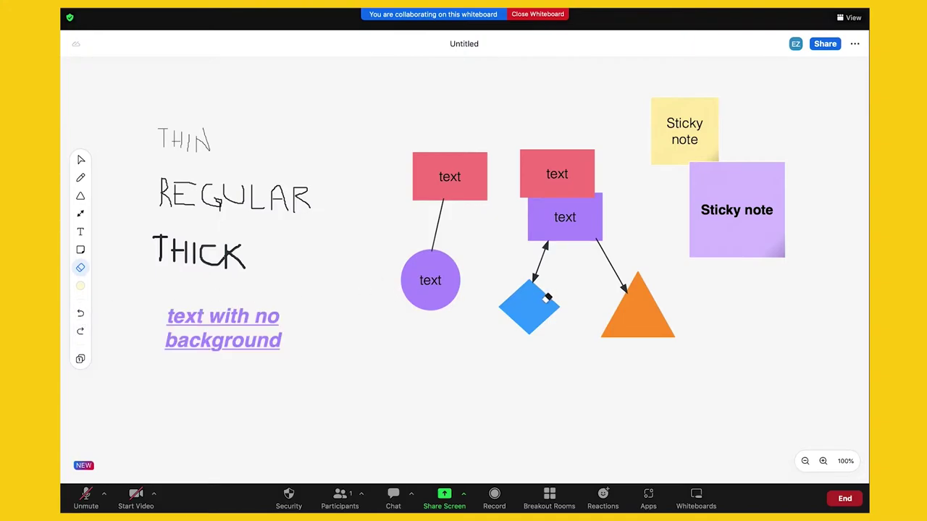
left_click(544, 299)
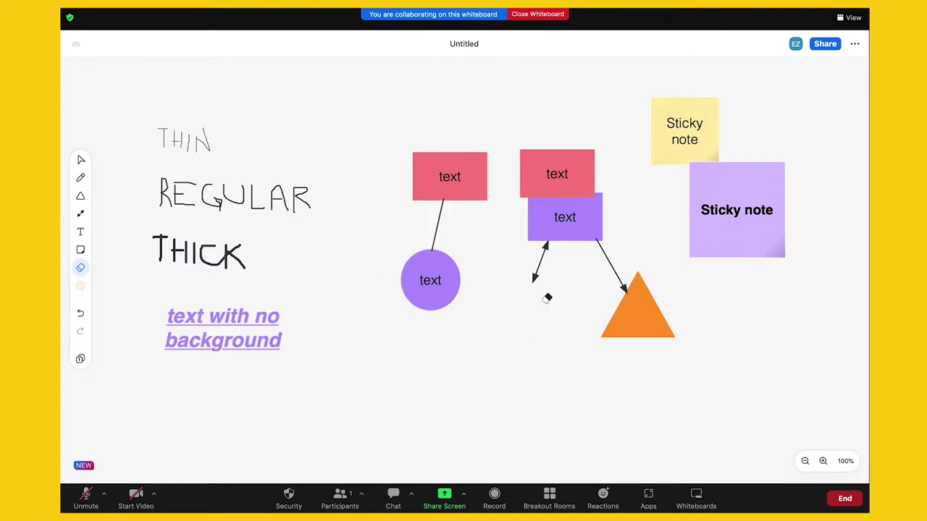
left_click(80, 313)
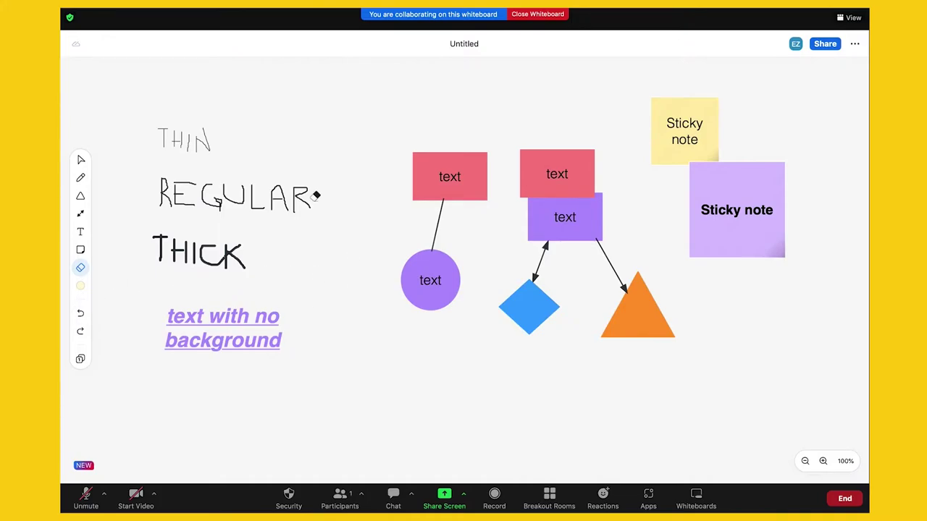
Try erasing the letters "AR" from the REGULAR handwriting and undo the erasures.
left_click_drag(318, 207, 286, 195)
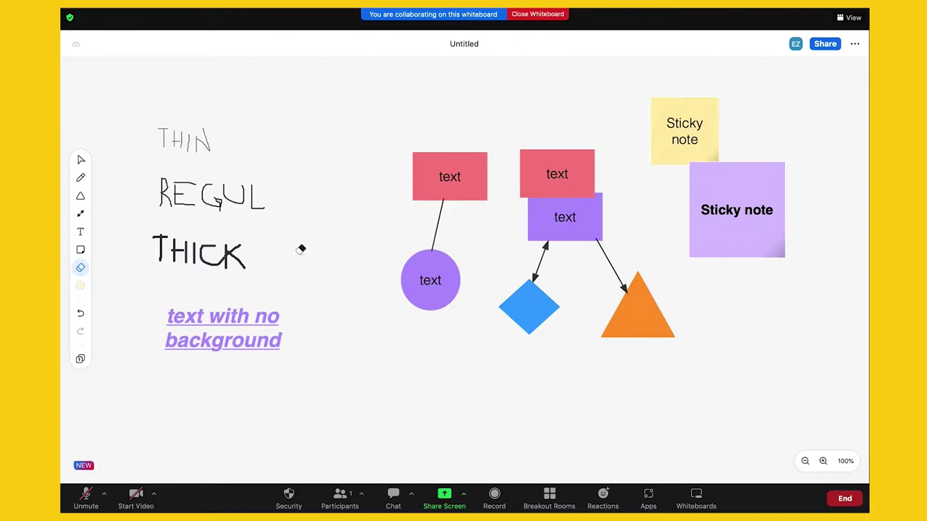
left_click(81, 313)
left_click(80, 314)
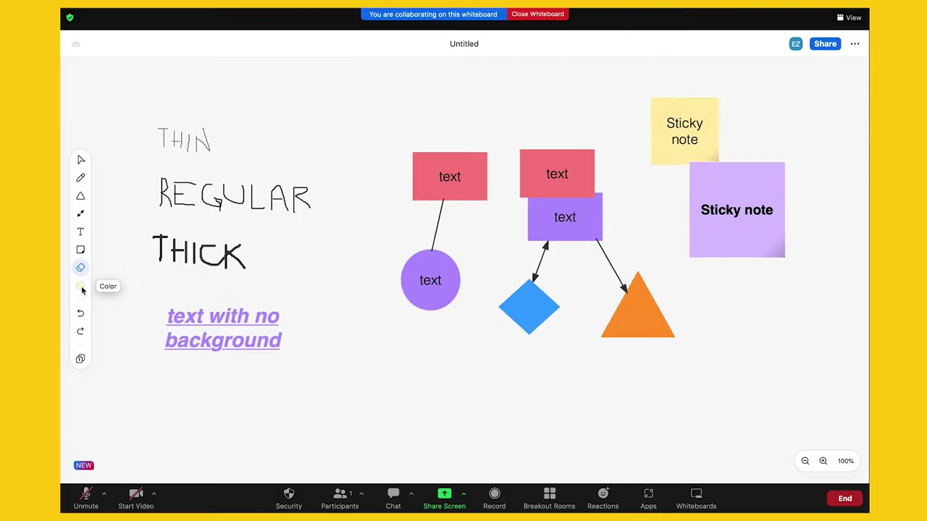
Add a second page to the whiteboard and draw a wide orange rectangle on it reading "SECOND PAGE".
left_click(80, 360)
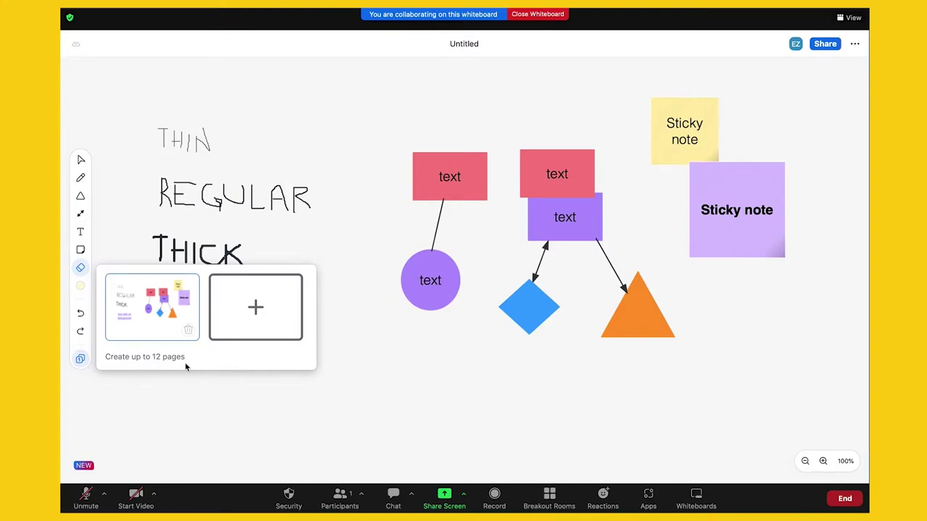
left_click(254, 311)
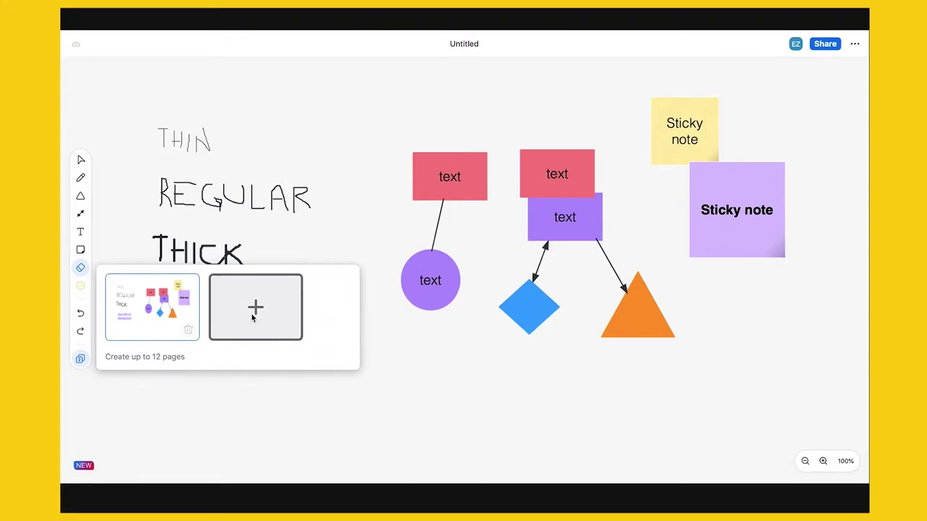
left_click(81, 196)
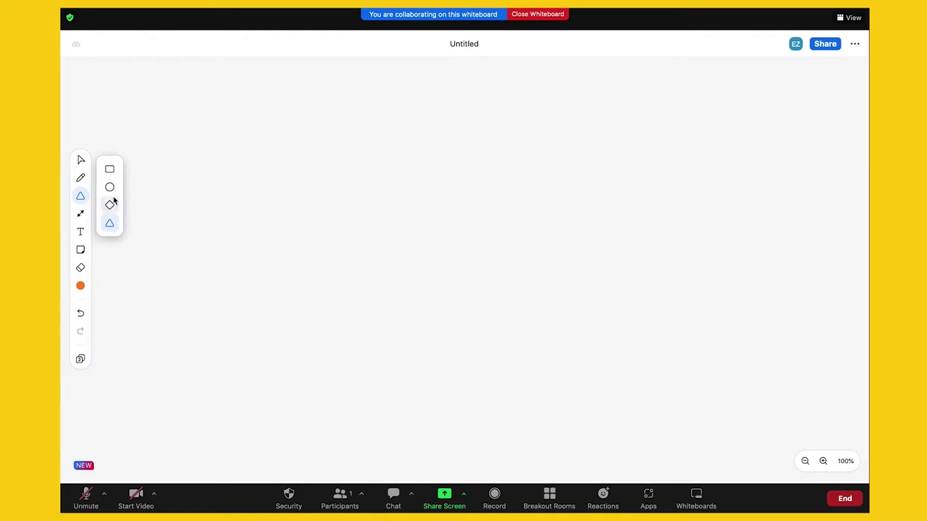
left_click(110, 167)
left_click_drag(281, 130, 538, 234)
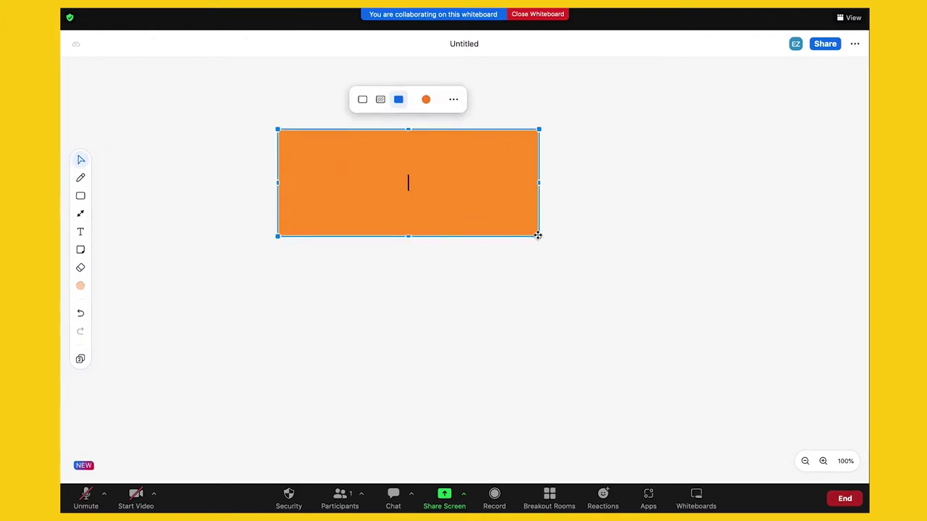
type("SECOND PAGE")
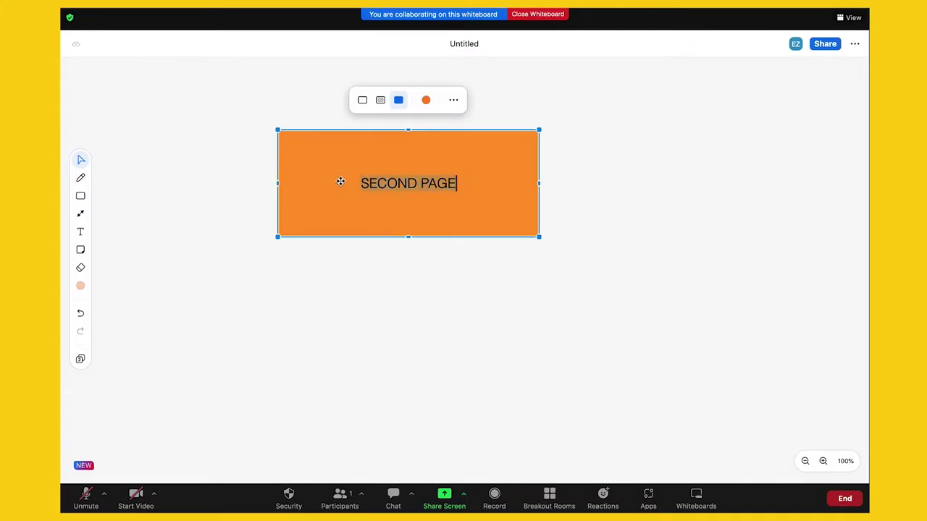
left_click(454, 101)
left_click(453, 101)
Add the text "no text formatting" beside the orange rectangle in black at size 36, with its box wide enough for one line.
left_click(81, 232)
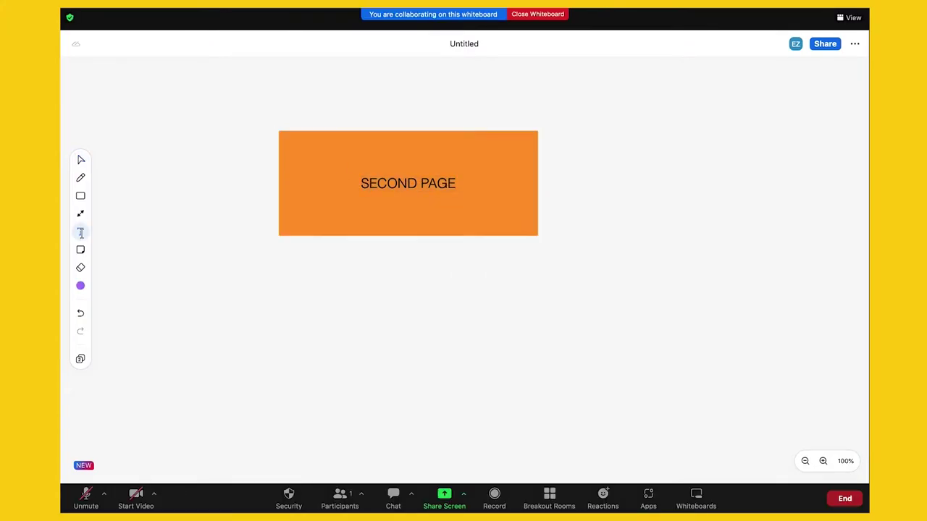
left_click(622, 171)
type("no text formatting")
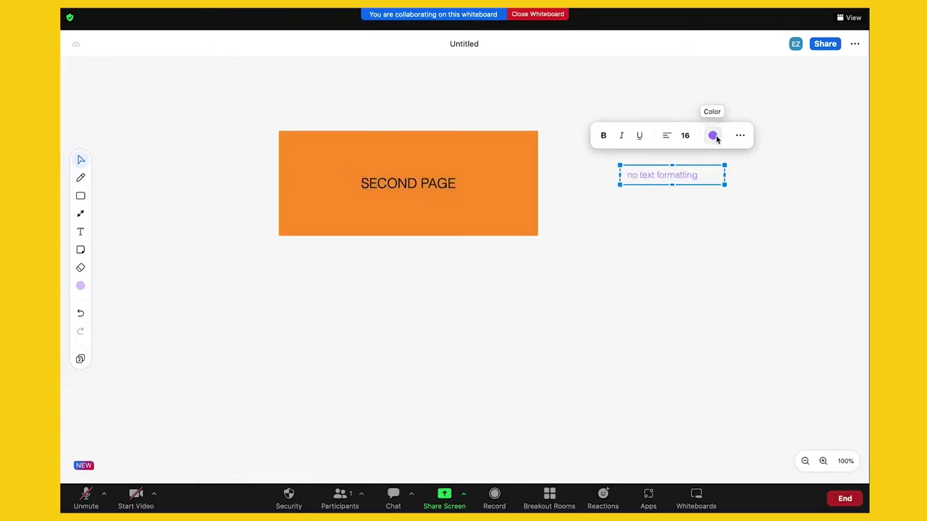
left_click(713, 135)
left_click(667, 135)
left_click(672, 215)
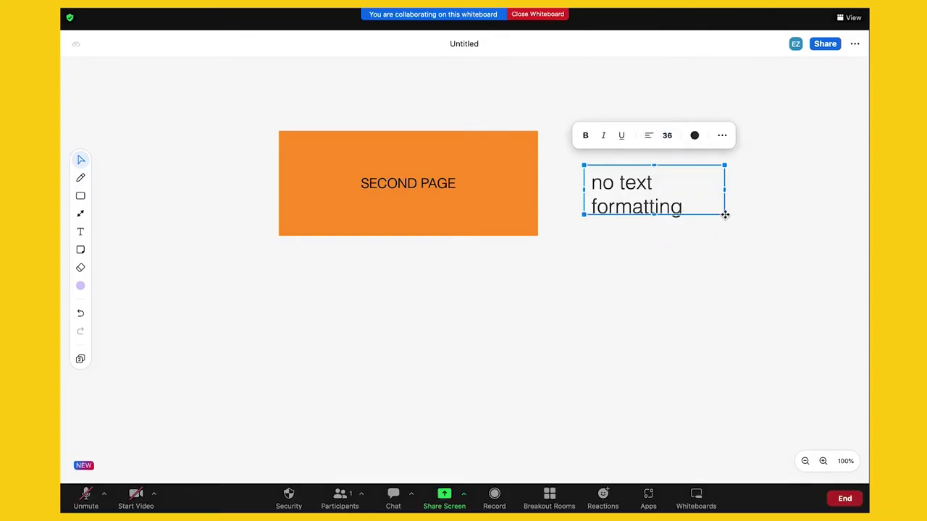
left_click_drag(724, 213, 765, 149)
Draw a single-headed arrow from the "no text formatting" text to the words "SECOND PAGE".
key("l")
left_click_drag(587, 172, 469, 183)
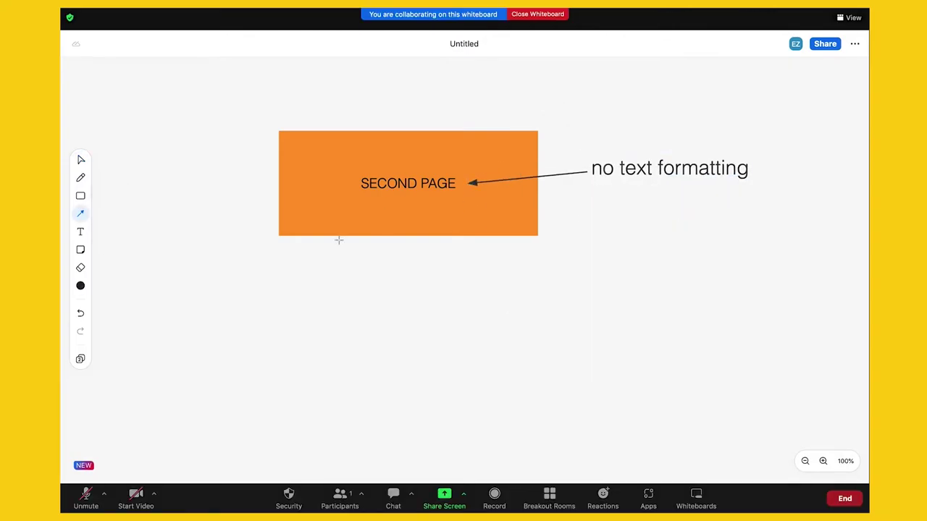
key("Escape")
Pan around the second page, zoom it out to 33% and return to the first page.
scroll(372, 298, "left", 3)
scroll(372, 298, "right", 5)
left_click(804, 461)
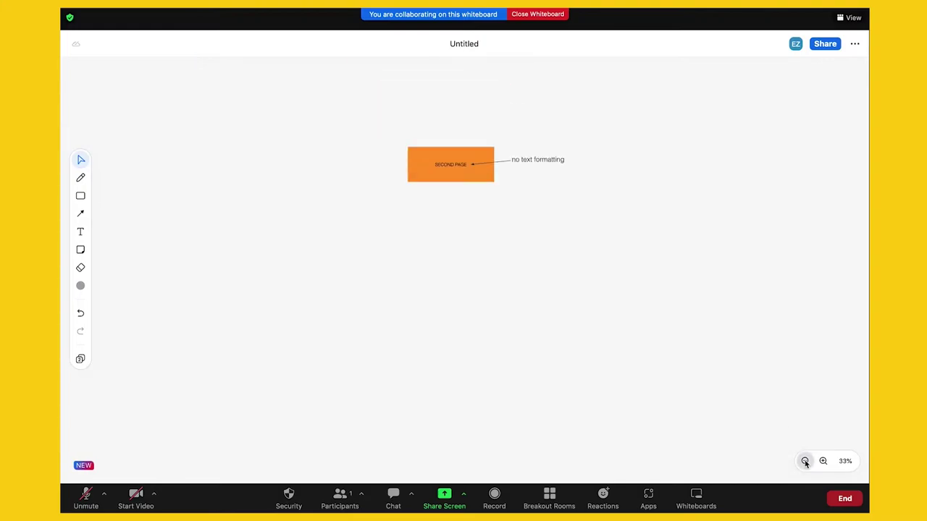
left_click(80, 359)
left_click(155, 311)
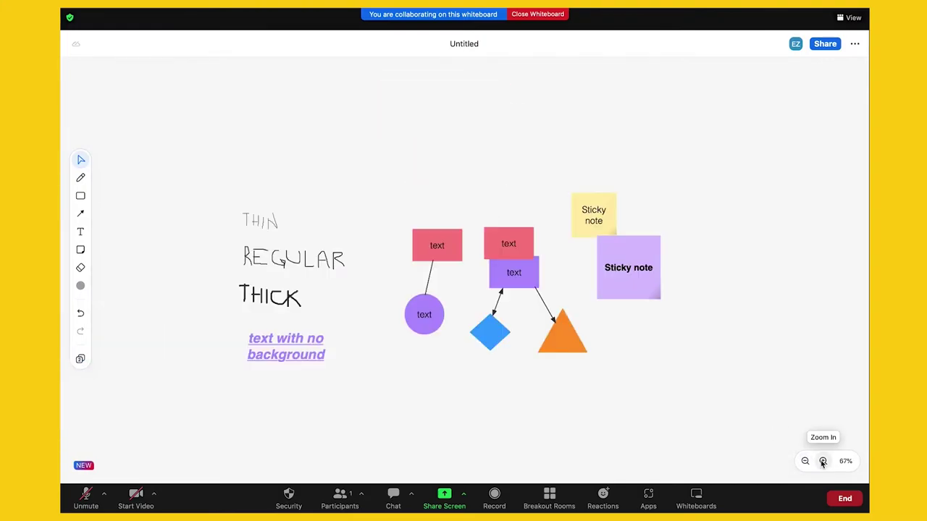
Zoom the first page in to 300% and switch back to the second page.
left_click(822, 461)
left_click(823, 462)
left_click(823, 461)
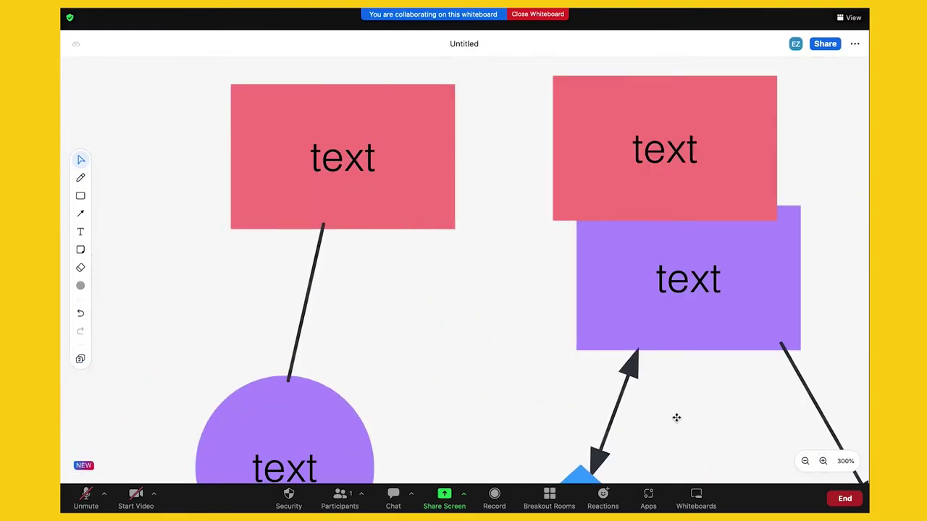
left_click(81, 358)
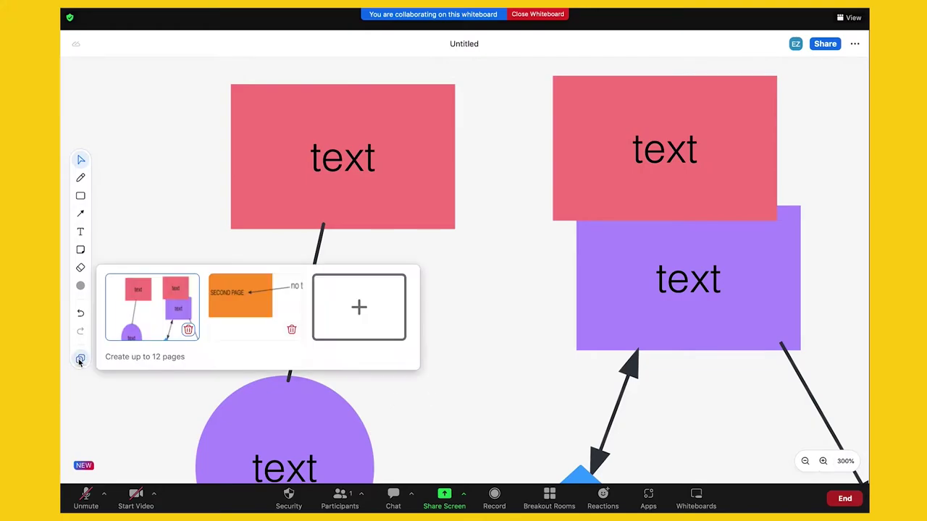
left_click(245, 313)
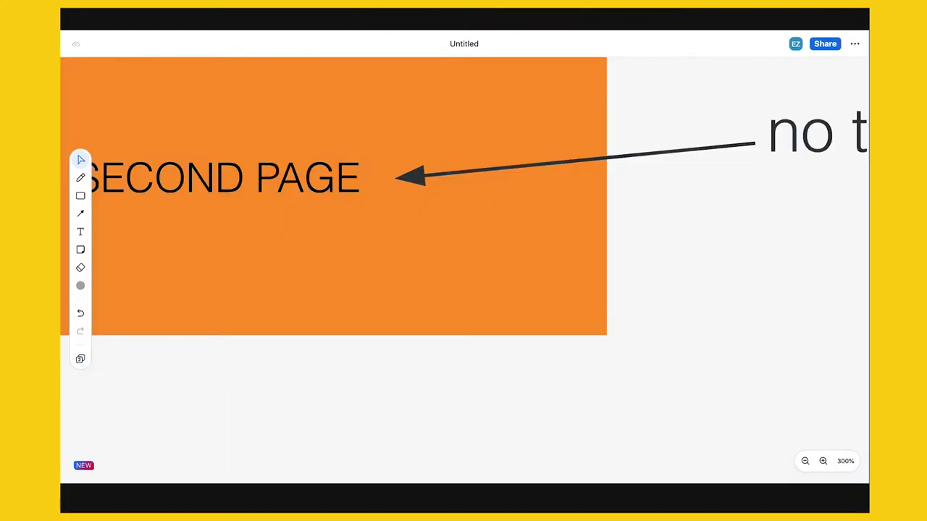
Zoom the second page out to 100% and return to the first page.
left_click(805, 461)
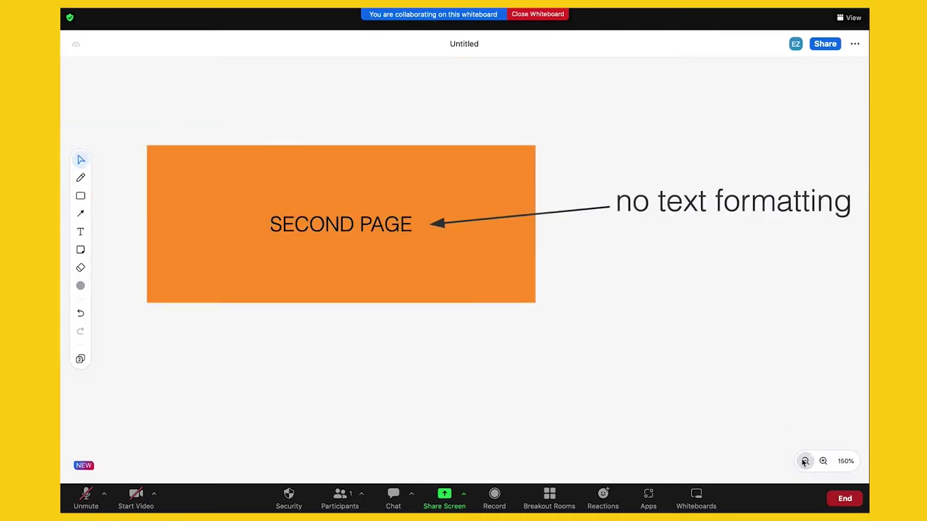
left_click(804, 461)
left_click(80, 359)
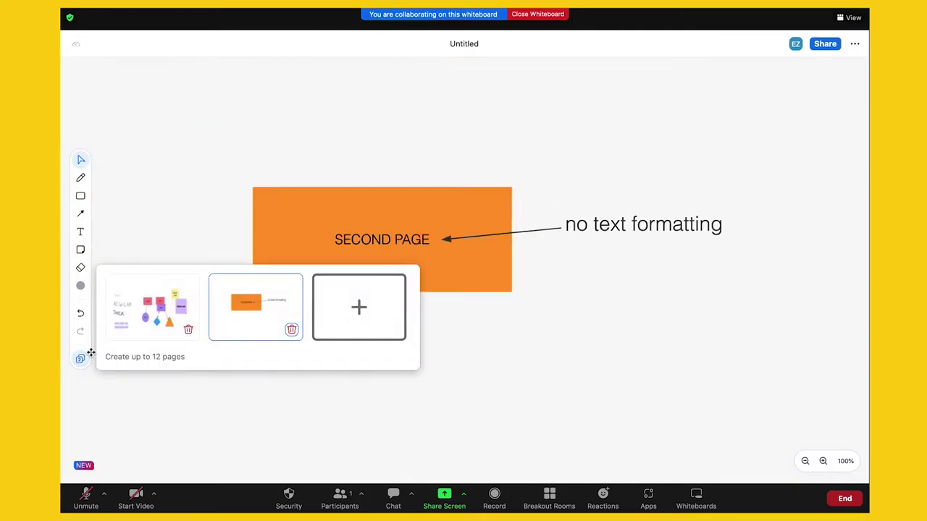
left_click(160, 312)
Check who is on the whiteboard and look at its sharing options without inviting anyone.
left_click(796, 45)
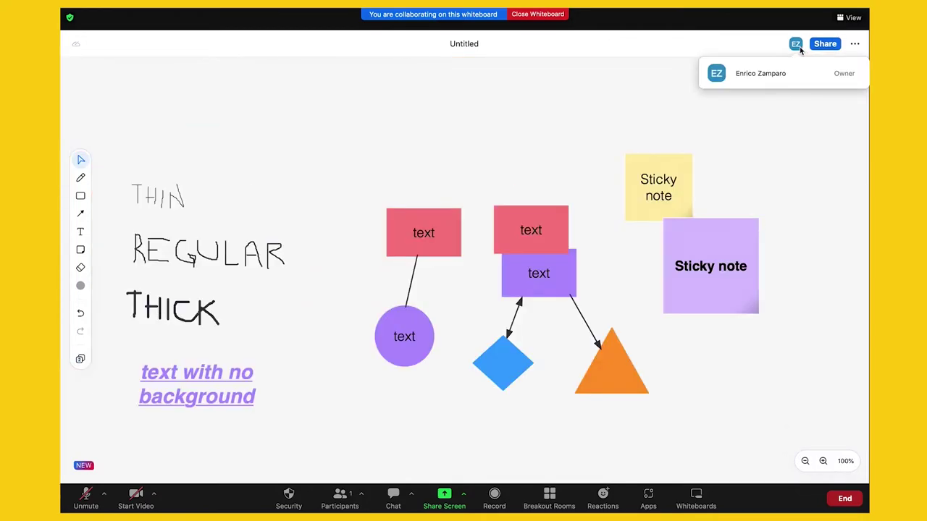
left_click(827, 45)
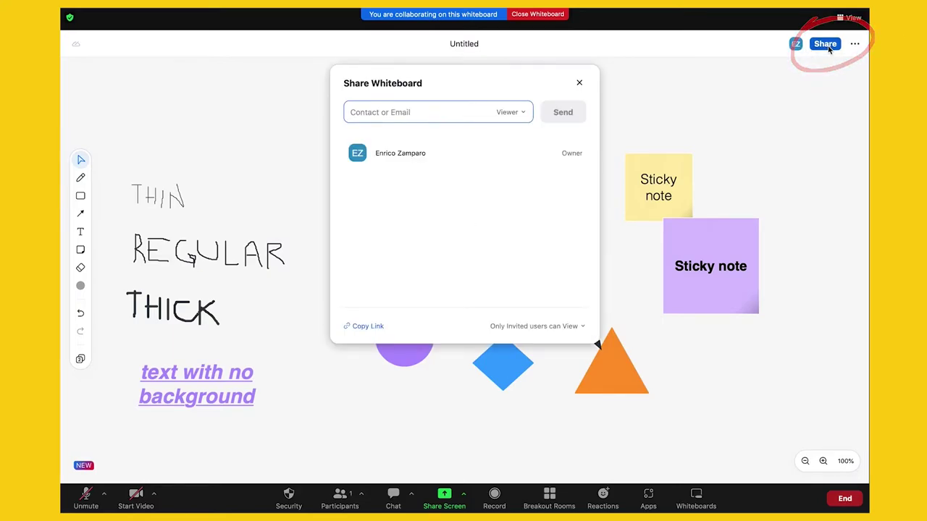
left_click(579, 84)
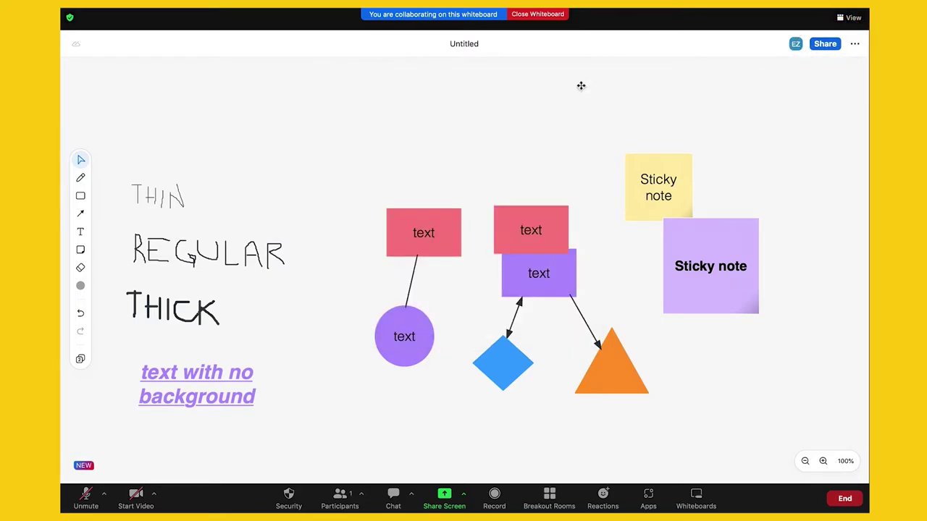
Export the whiteboard as a PDF and view both pages of the file in full screen.
left_click(855, 44)
mouse_move(835, 68)
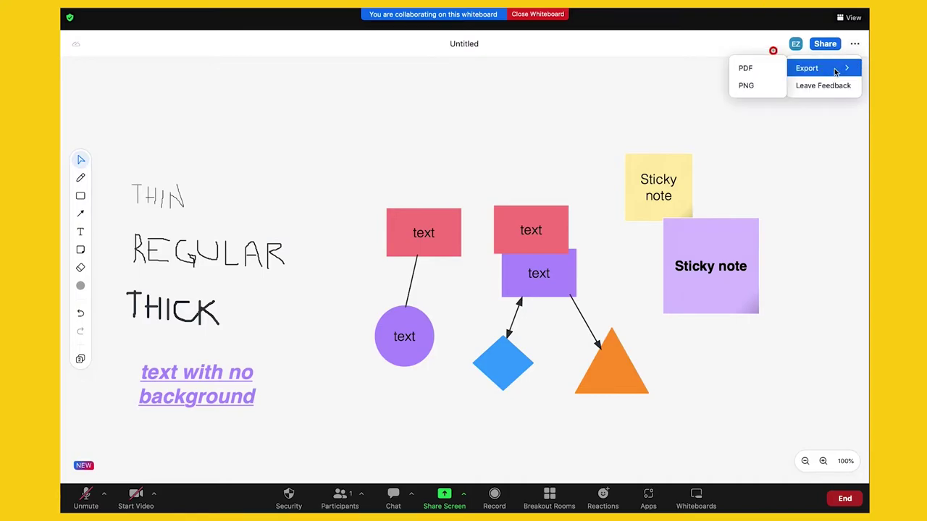
left_click(754, 72)
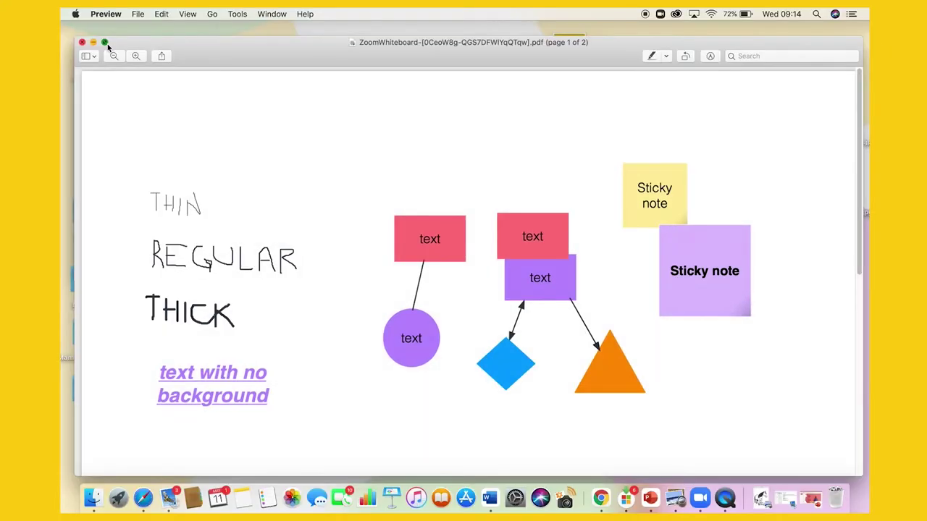
left_click(107, 44)
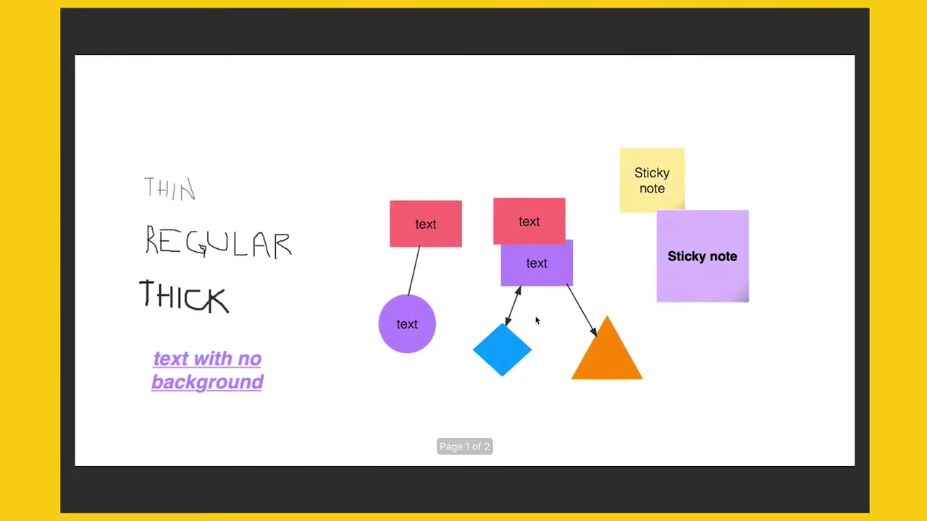
key("Right")
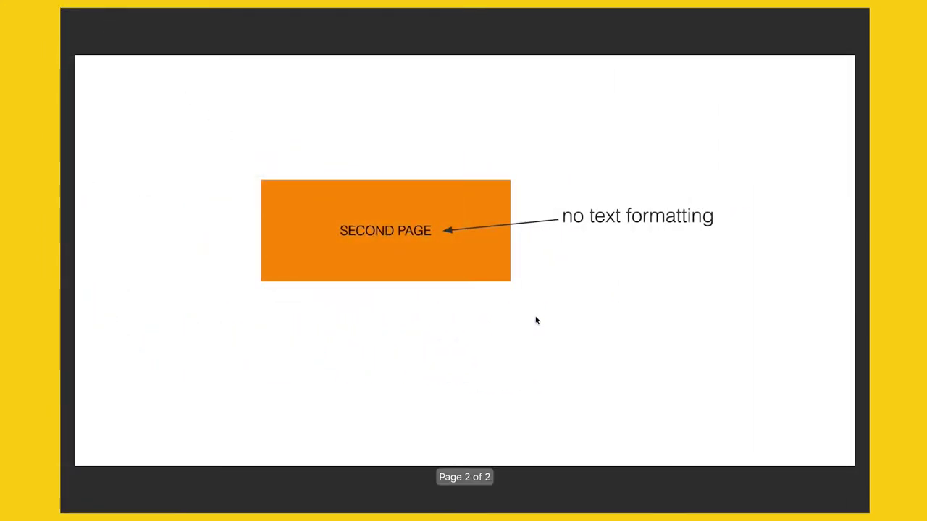
key("Left")
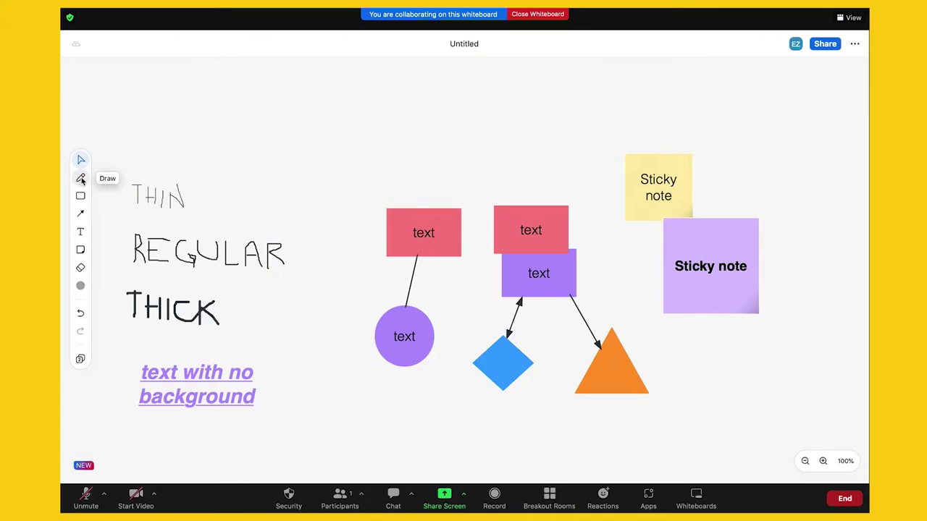
Highlight the handwritten words with the thick highlighter: "THIN" in black, "REGULAR" in yellow and "THICK" in orange.
left_click(81, 180)
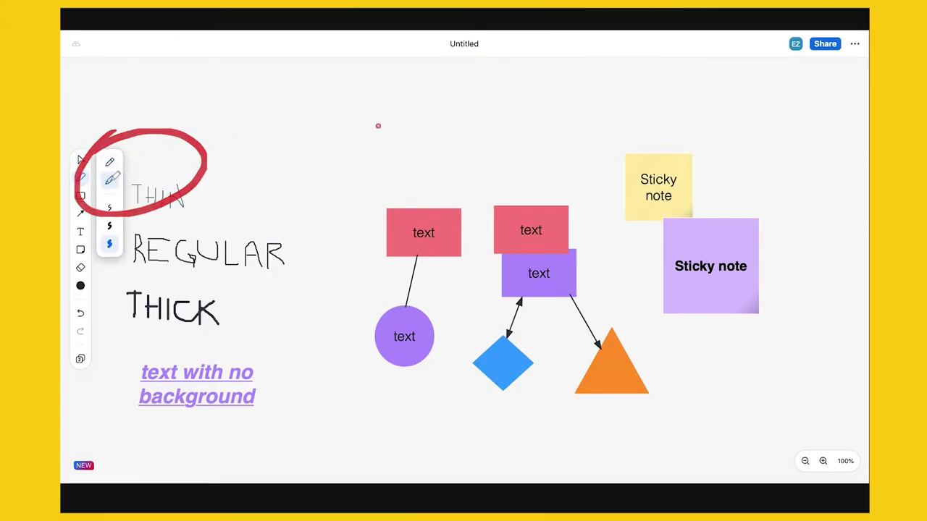
left_click_drag(129, 191, 196, 205)
left_click(81, 286)
left_click(129, 276)
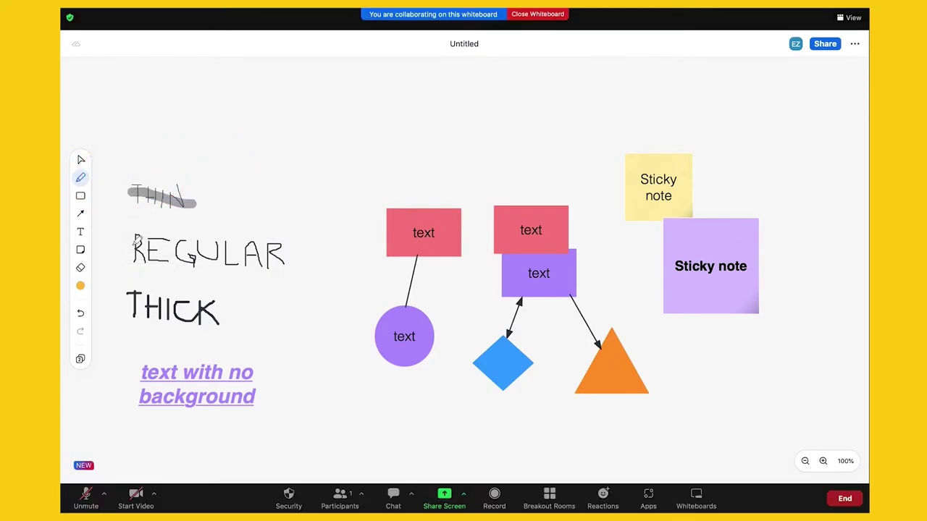
left_click_drag(130, 247, 287, 251)
left_click(81, 286)
left_click(129, 295)
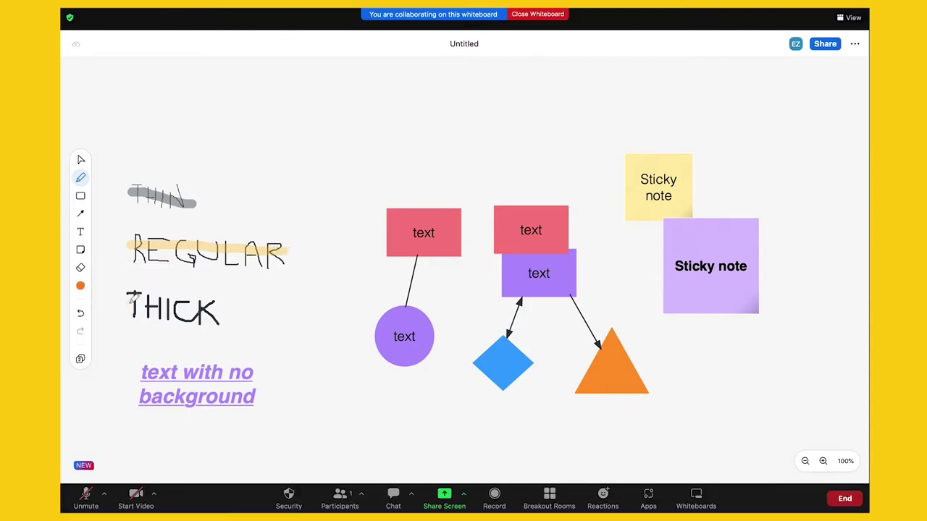
left_click_drag(131, 296, 253, 317)
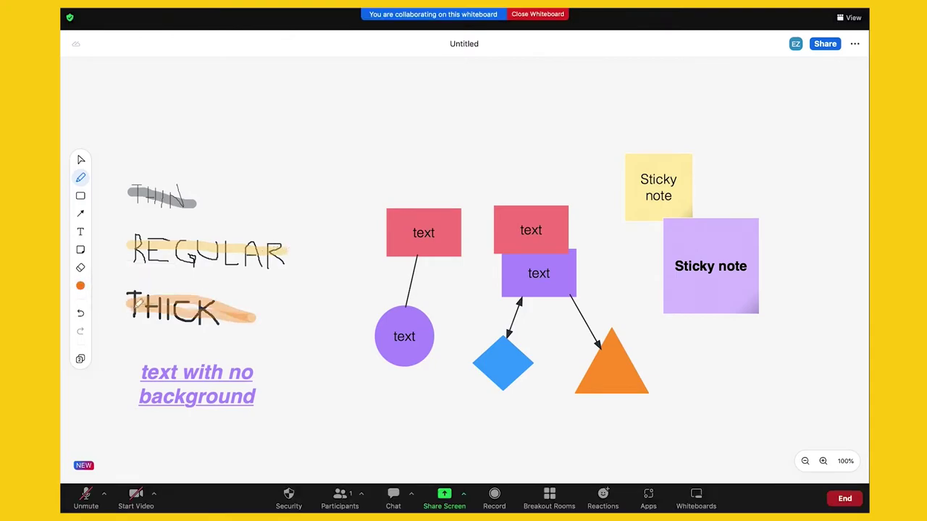
Draw a freehand orange line, circle and triangle with the pen in the empty area above the existing drawings.
left_click(80, 178)
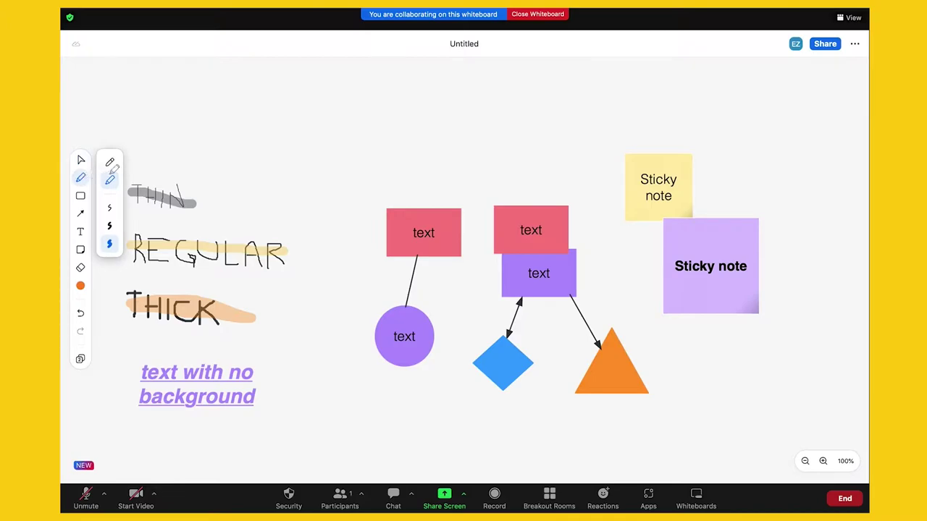
left_click(109, 161)
left_click_drag(206, 125, 437, 129)
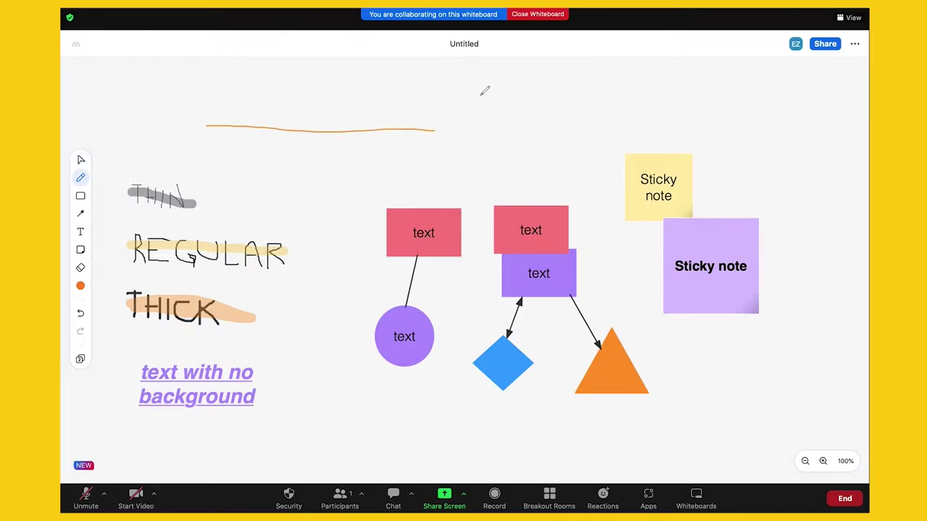
left_click_drag(485, 91, 493, 85)
mouse_move(543, 122)
left_mouse_down()
mouse_move(568, 129)
mouse_move(535, 128)
left_mouse_up()
Add the text "no smart shapes" beside the hand-drawn orange triangle.
left_click(80, 232)
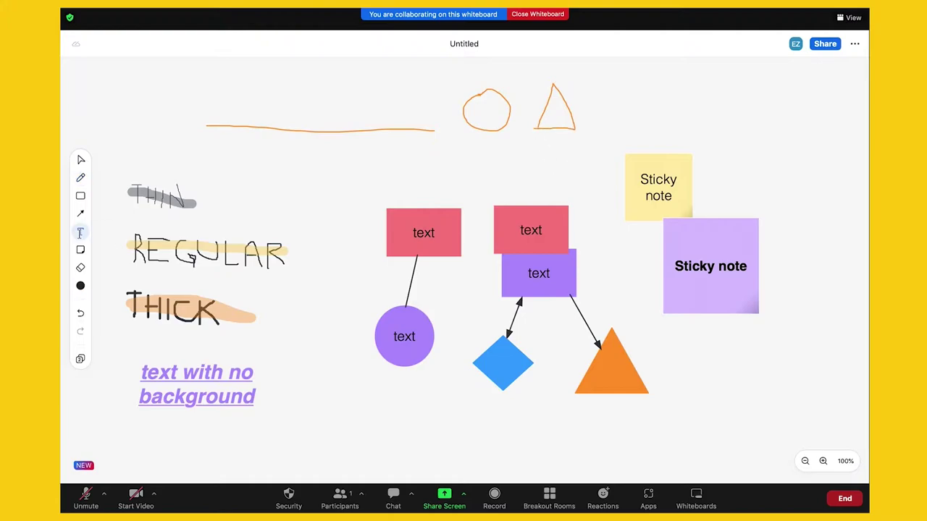
left_click(607, 102)
type("no s")
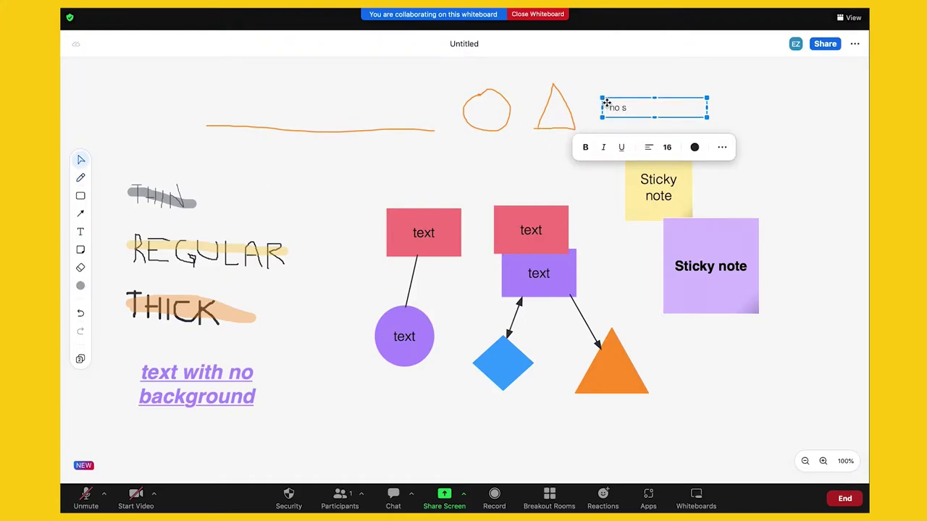
type("mart shapes")
left_click(781, 141)
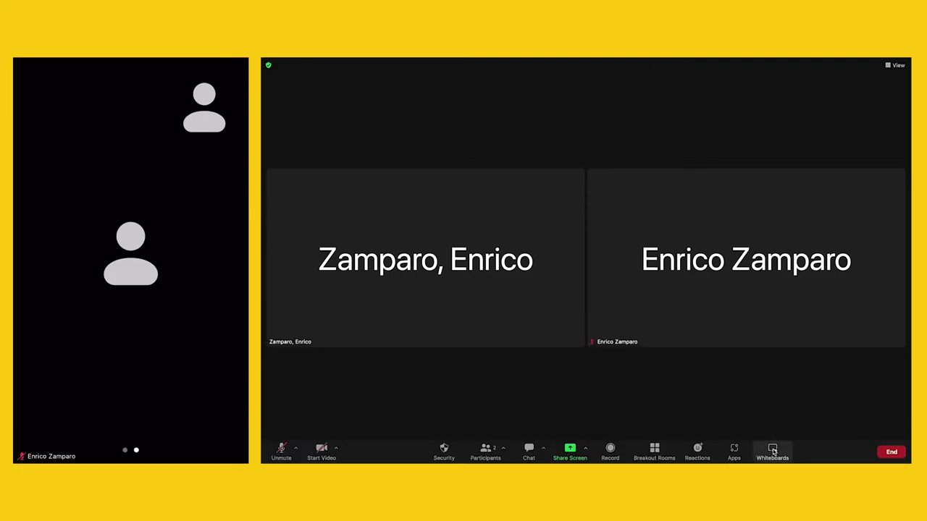
Open the existing Untitled whiteboard for collaboration in the meeting and switch the meeting view to Standard.
left_click(773, 451)
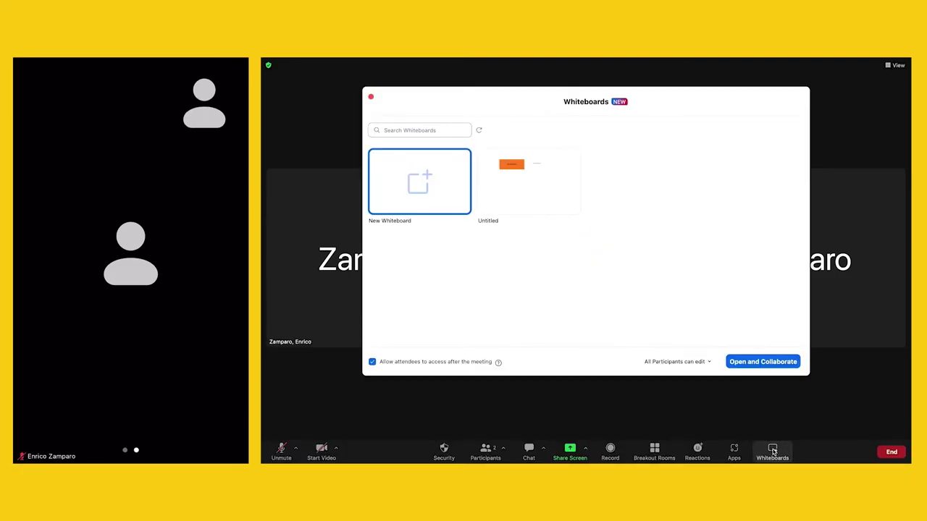
left_click(525, 203)
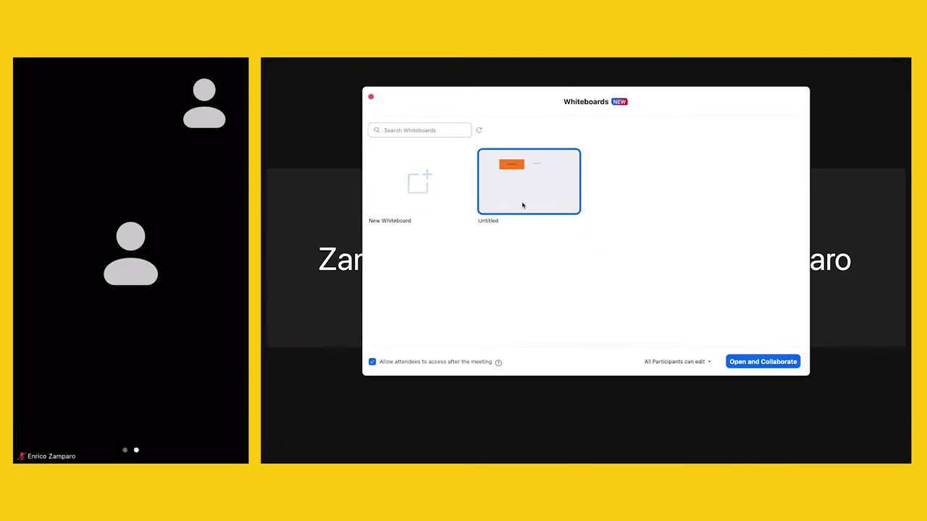
left_click(762, 363)
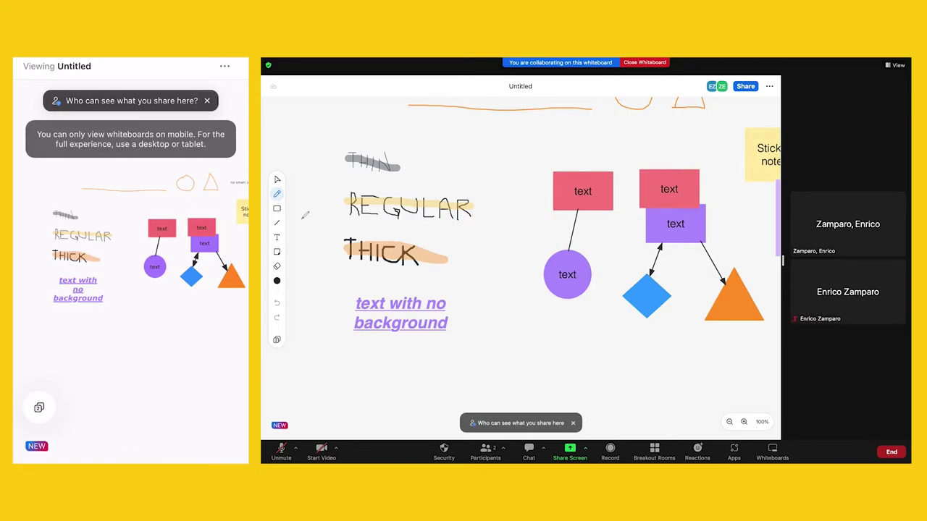
left_click(898, 68)
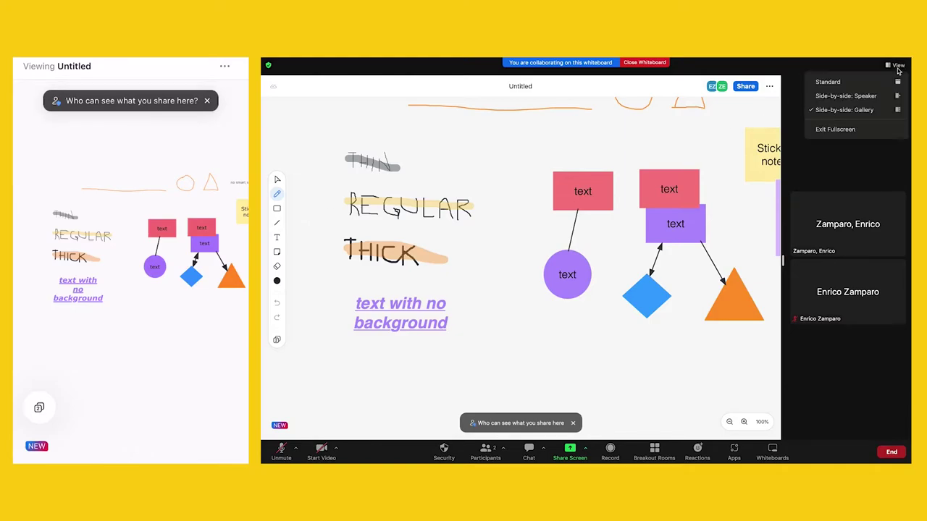
left_click(860, 83)
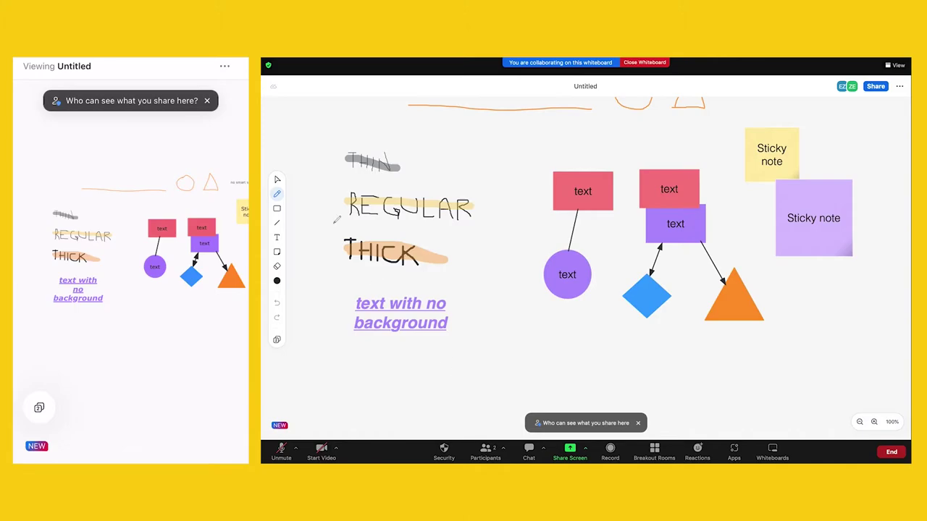
Pan across the shared whiteboard and set its zoom to 67% to compare with the participant's view.
left_click(278, 179)
scroll(439, 357, "left", 3)
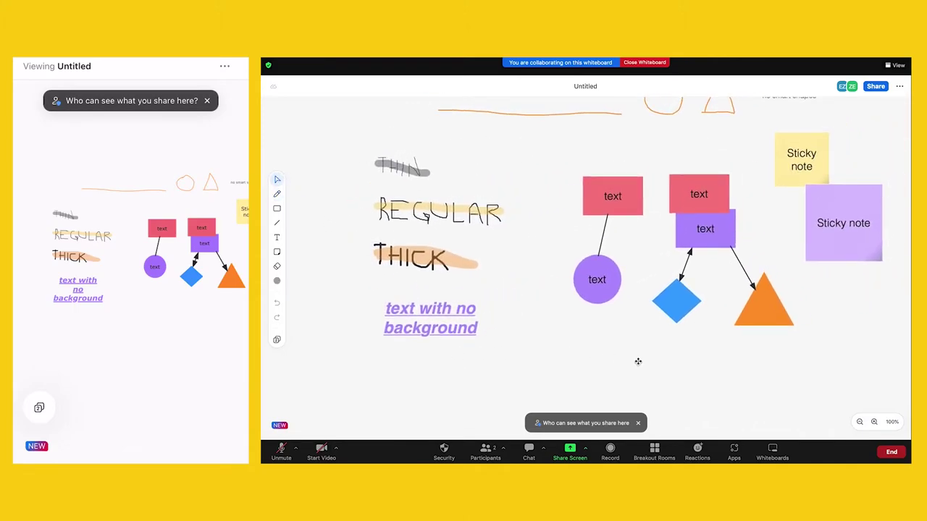
scroll(643, 362, "right", 10)
scroll(643, 361, "up", 2)
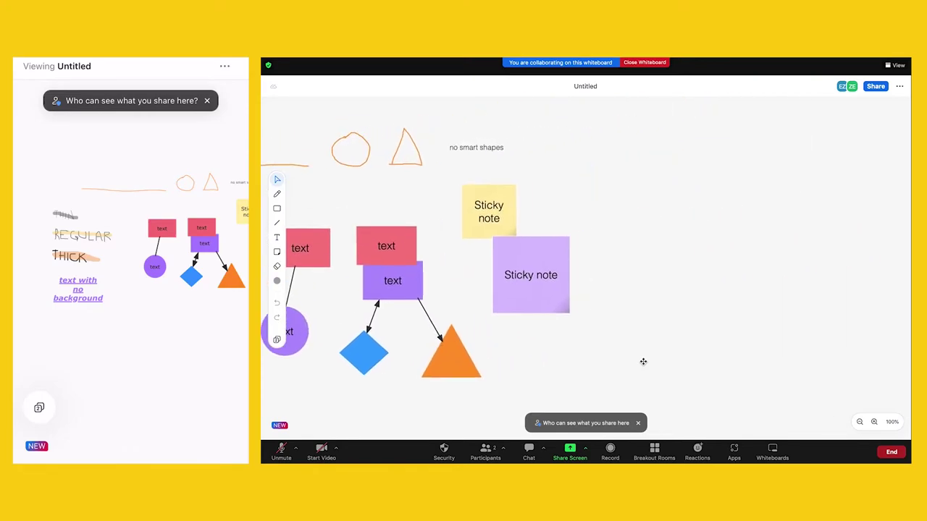
left_click(860, 423)
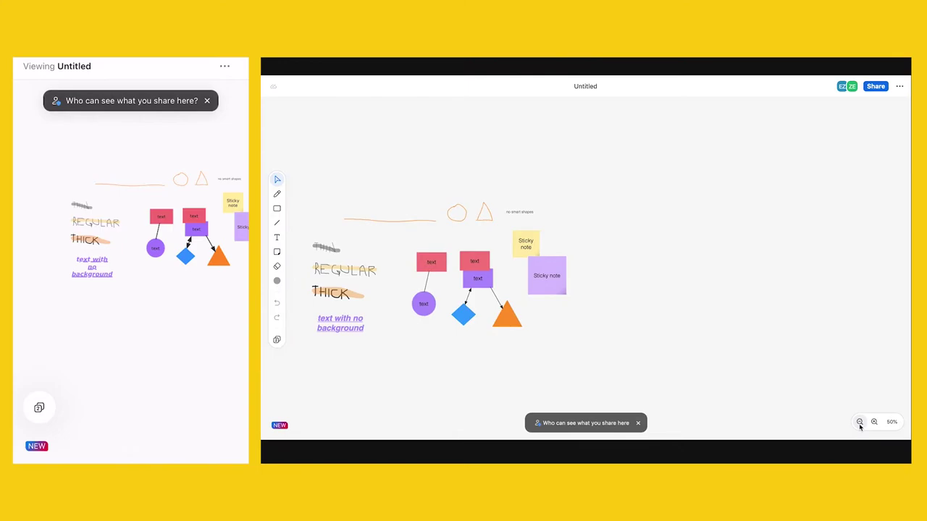
left_click(874, 422)
Add the text "If I move the whiteboard or zoom in/out, this will not impact participants view" beside the sticky notes.
left_click(277, 237)
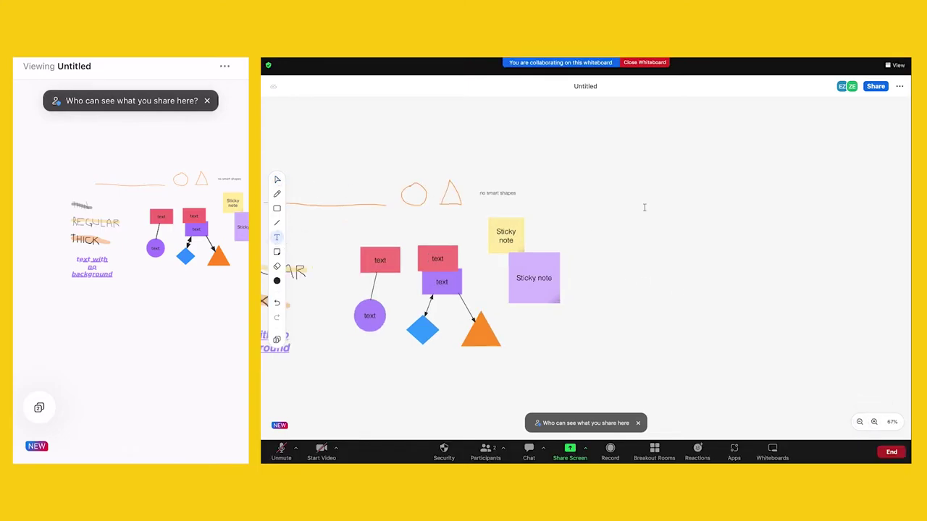
left_click(662, 208)
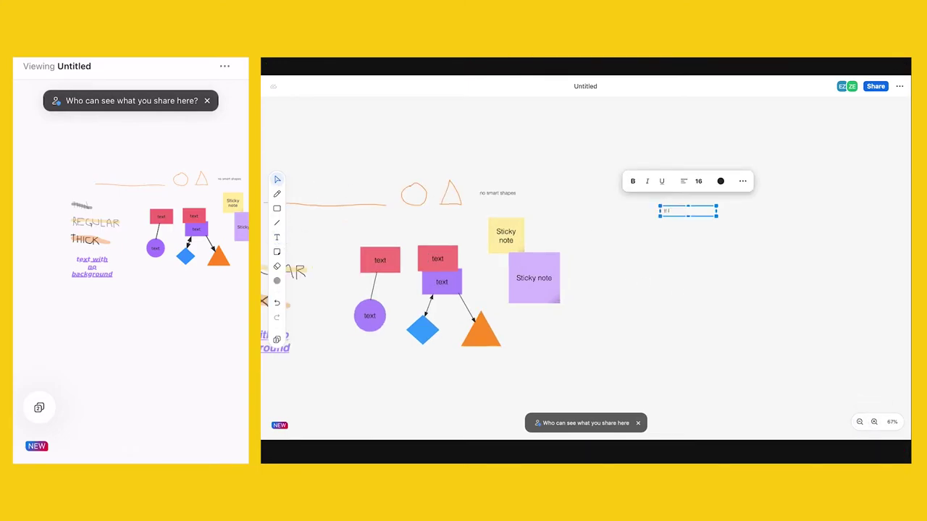
type("move the whiteboard or zoom in/out, this will not impact participants view")
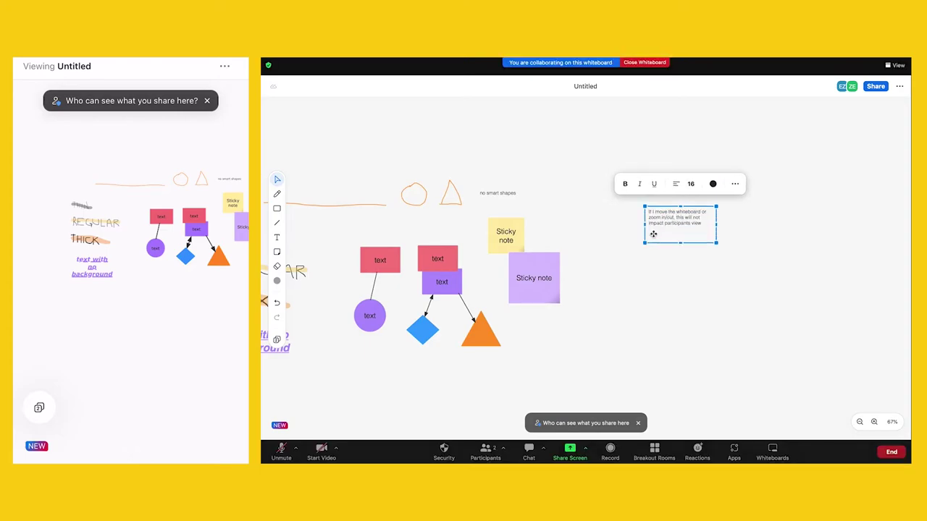
left_click(746, 319)
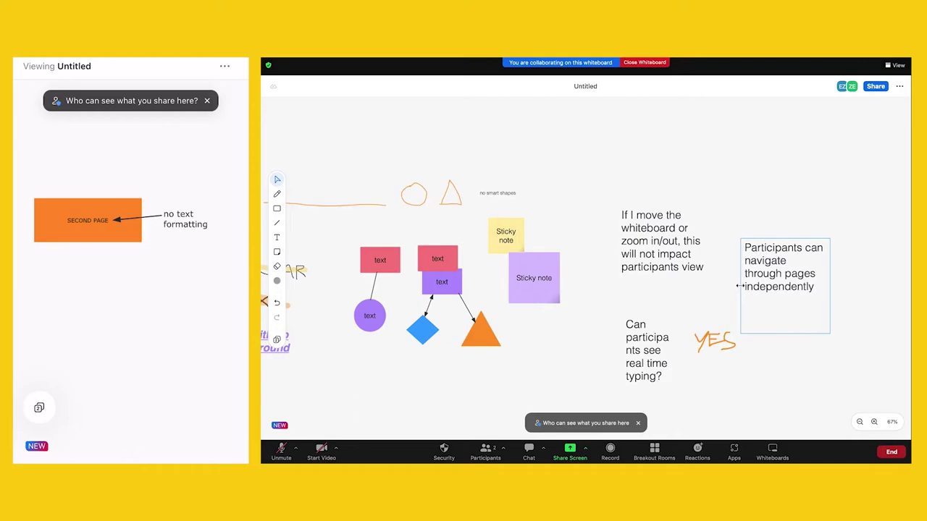
left_click(838, 181)
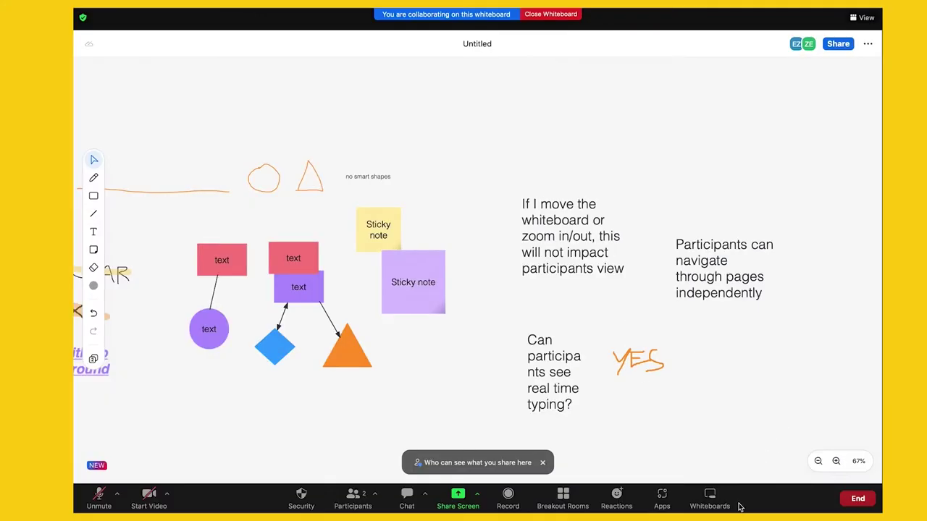
Open a new whiteboard for collaboration and draw a freehand orange pen stroke on it.
left_click(715, 508)
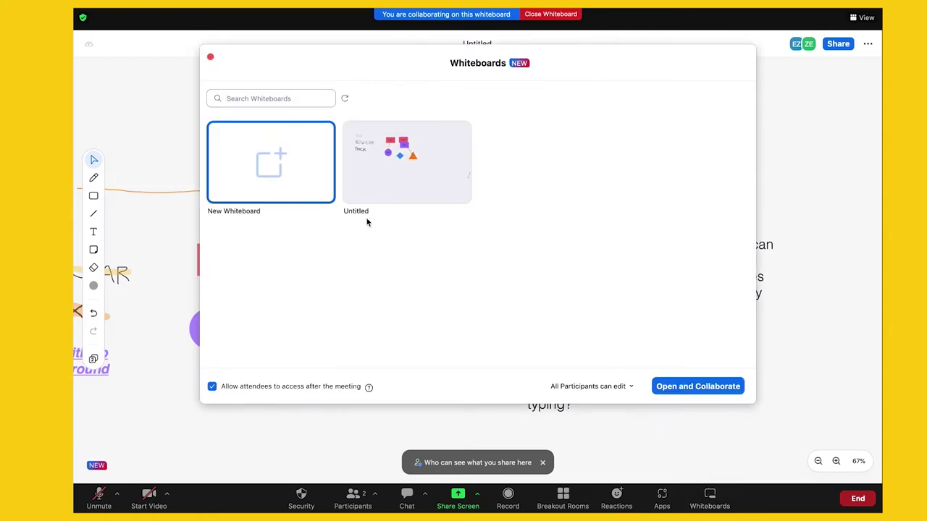
left_click(708, 389)
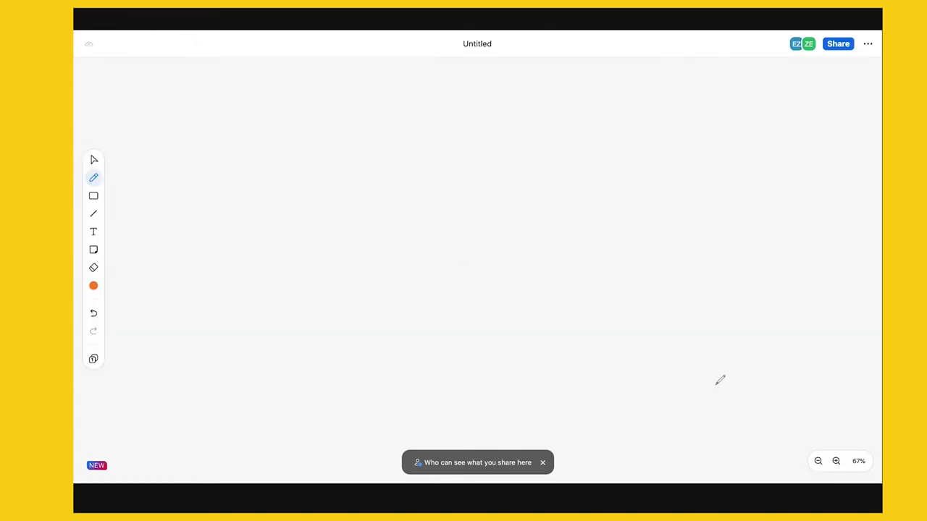
mouse_move(581, 315)
left_mouse_down()
mouse_move(637, 257)
mouse_move(606, 186)
left_mouse_up()
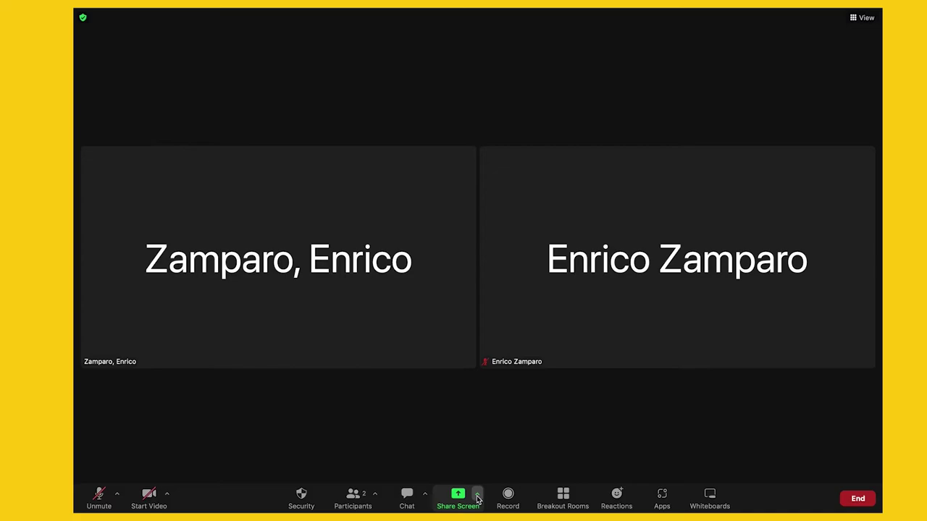
Share the basic whiteboard from the meeting's screen-sharing options.
left_click(458, 496)
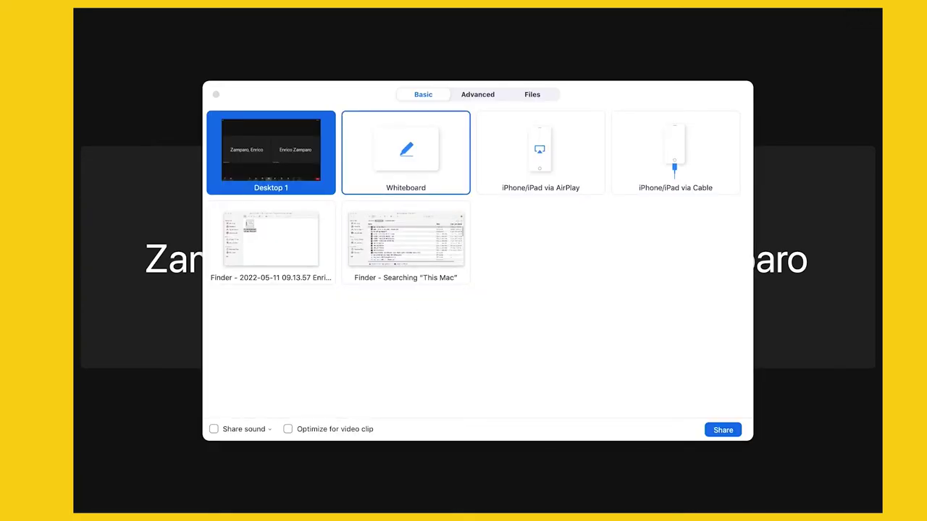
left_click(421, 154)
left_click(722, 430)
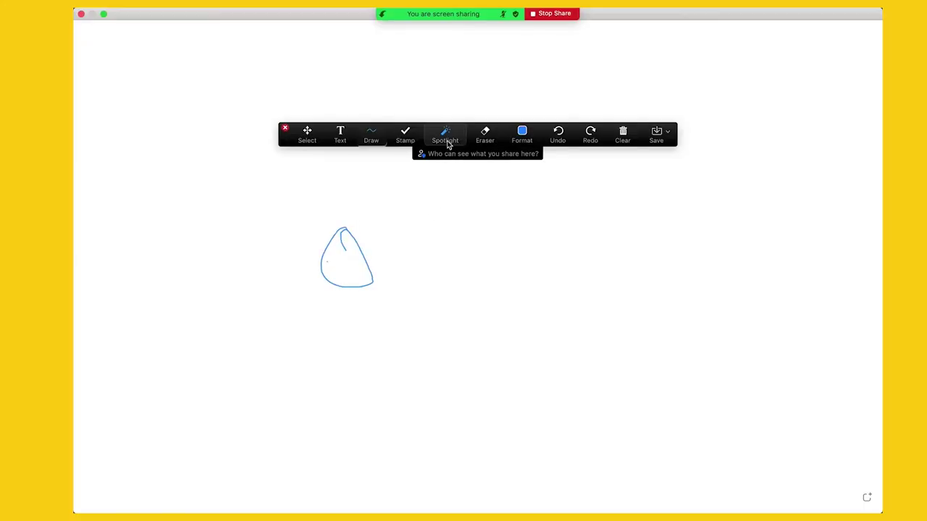
Place a spotlight arrow and a green check mark stamp beside the freehand blue shape, and stop sharing the basic whiteboard.
left_click(417, 207)
left_click(493, 260)
left_click(405, 164)
left_click(484, 215)
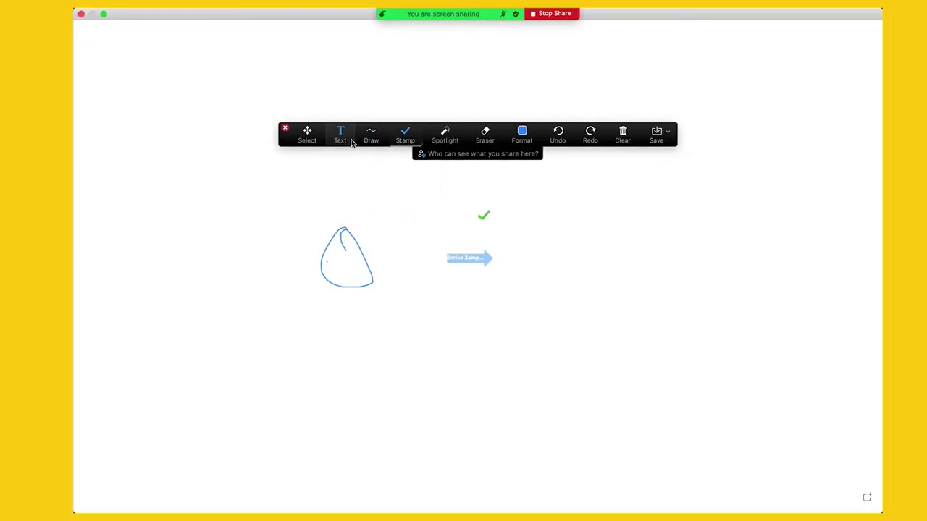
left_click(559, 16)
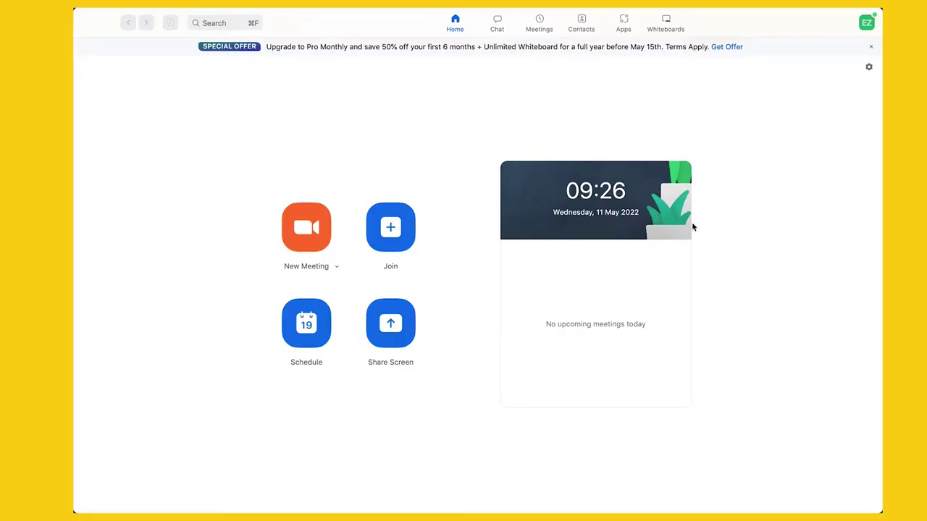
Look through the saved whiteboards in the My Whiteboards, Shared with Me and Starred lists, ending in My Whiteboards.
left_click(666, 24)
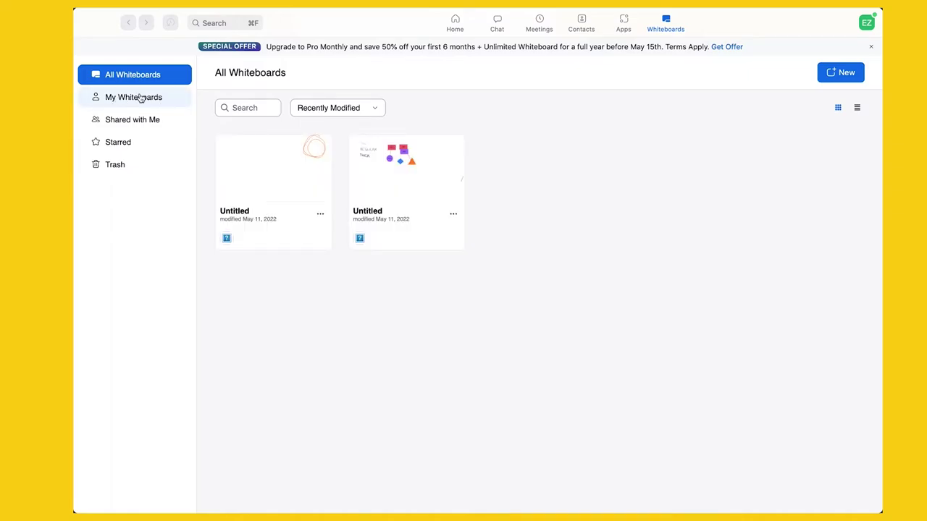
left_click(140, 97)
left_click(146, 120)
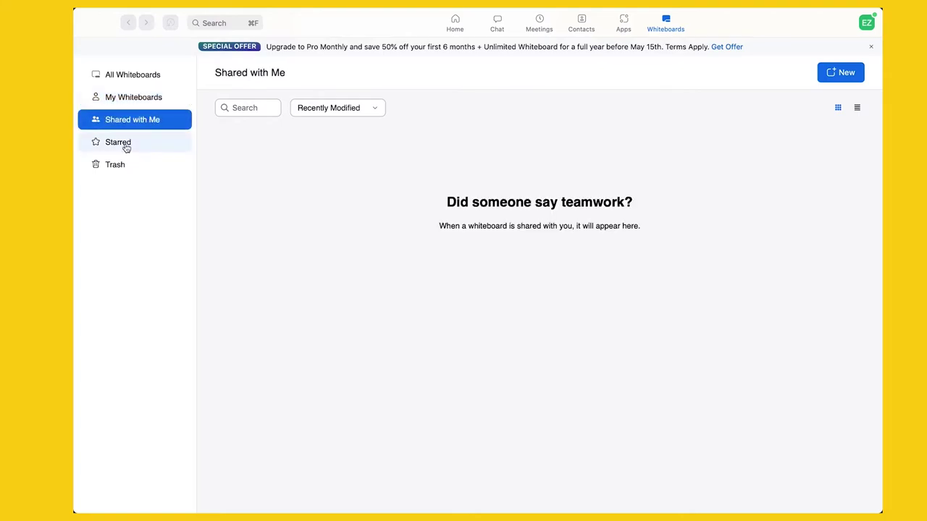
left_click(123, 144)
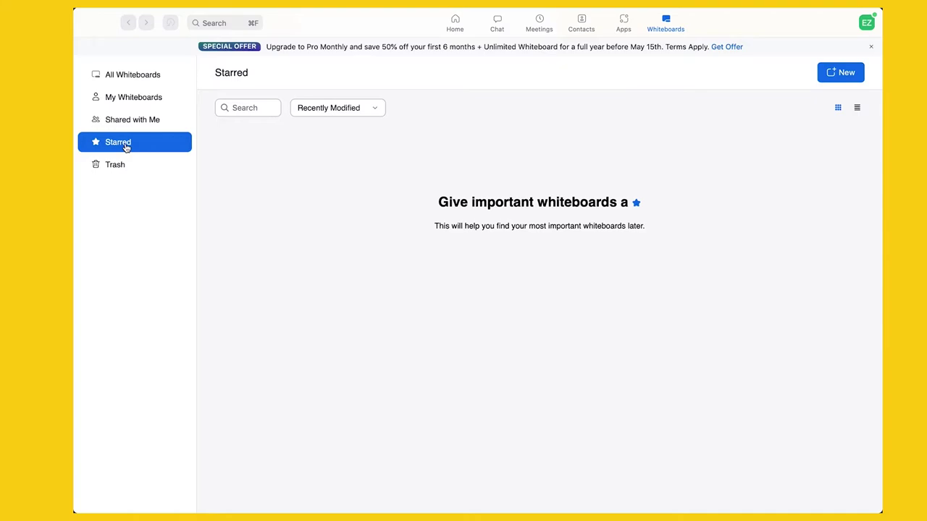
left_click(142, 104)
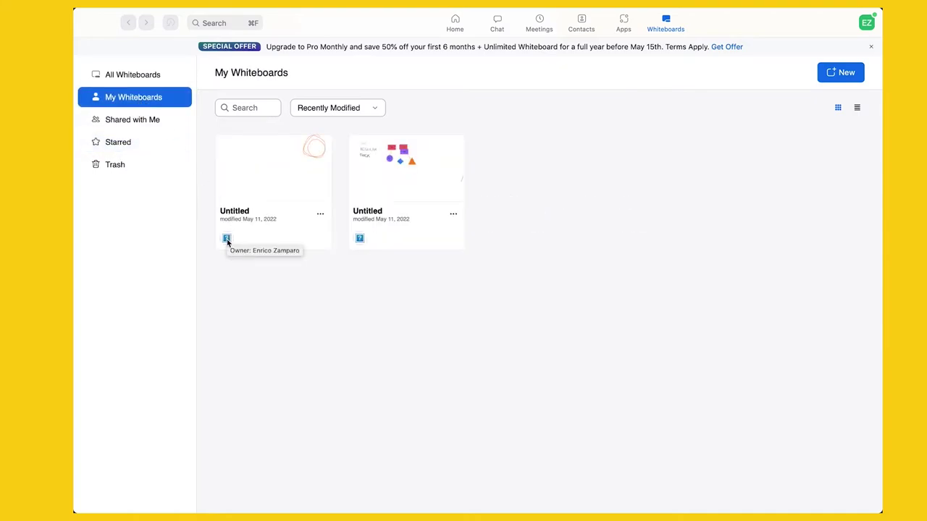
Rename the untitled whiteboard containing the orange freehand circle as "Circle".
left_click(320, 214)
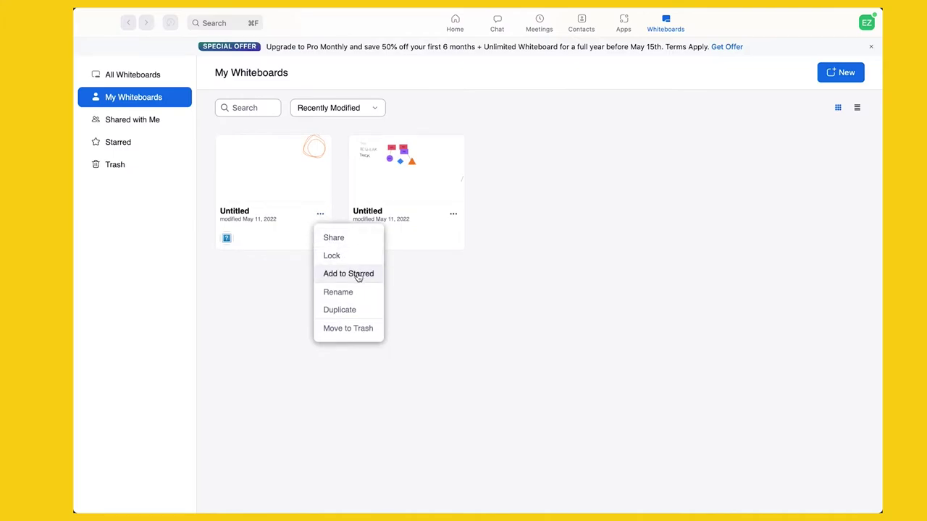
left_click(346, 292)
type("circle")
left_click(534, 206)
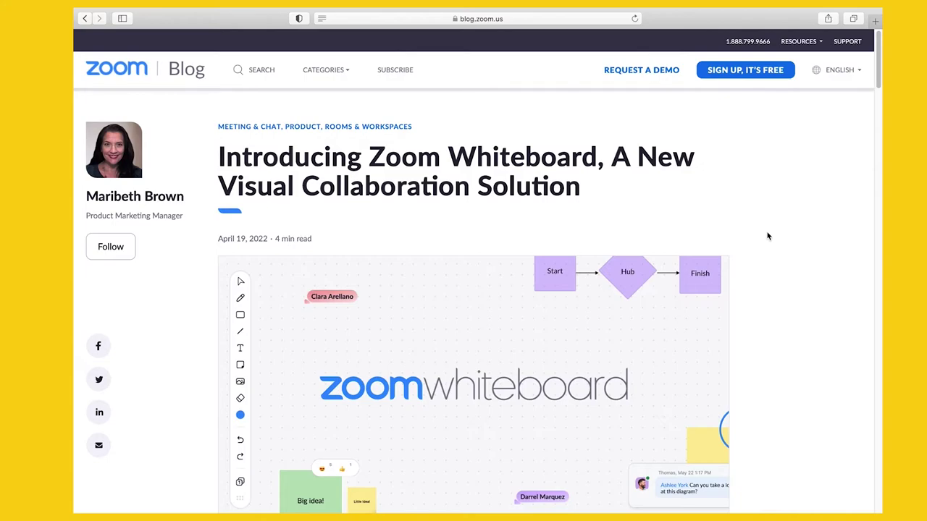
In the web browser, read the Zoom Whiteboard blog announcement and the user guide's sections on controls, context menu options, connectors and commenting.
scroll(769, 236, "down", 2)
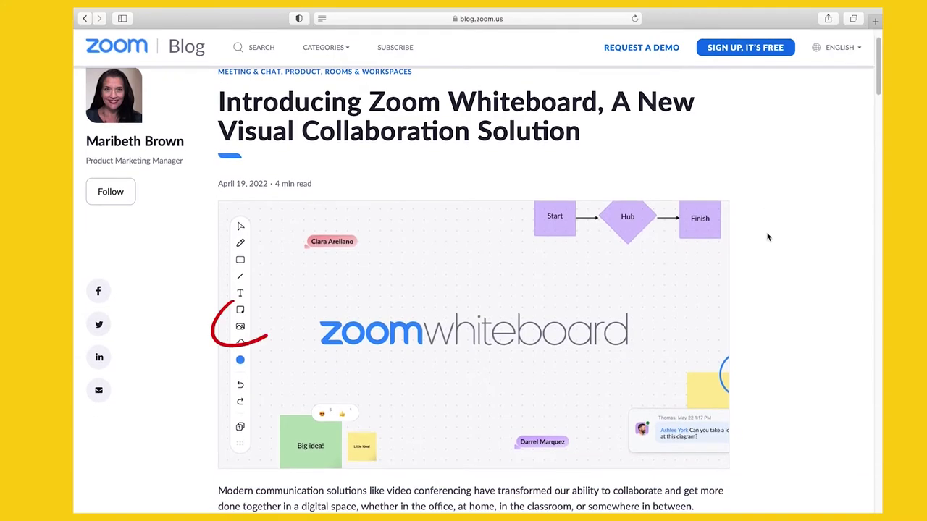
scroll(768, 237, "down", 3)
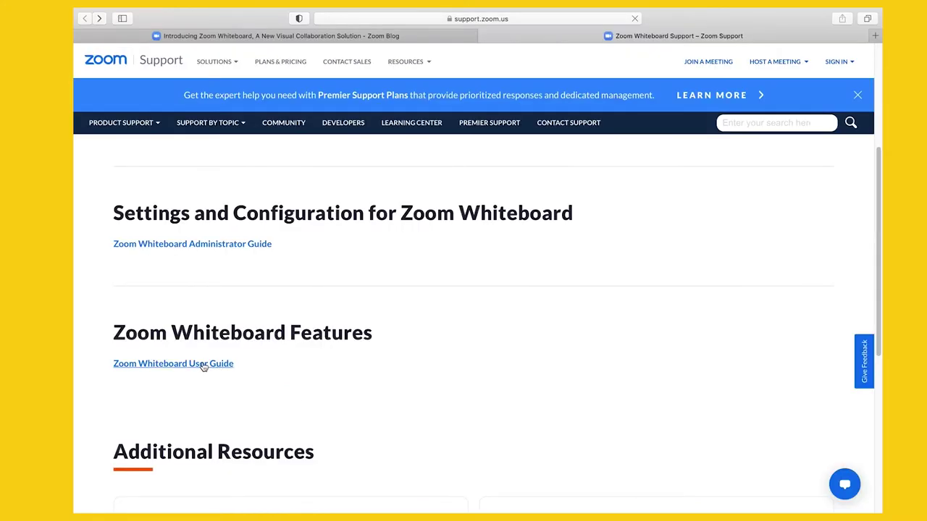
left_click(218, 367)
scroll(716, 355, "down", 20)
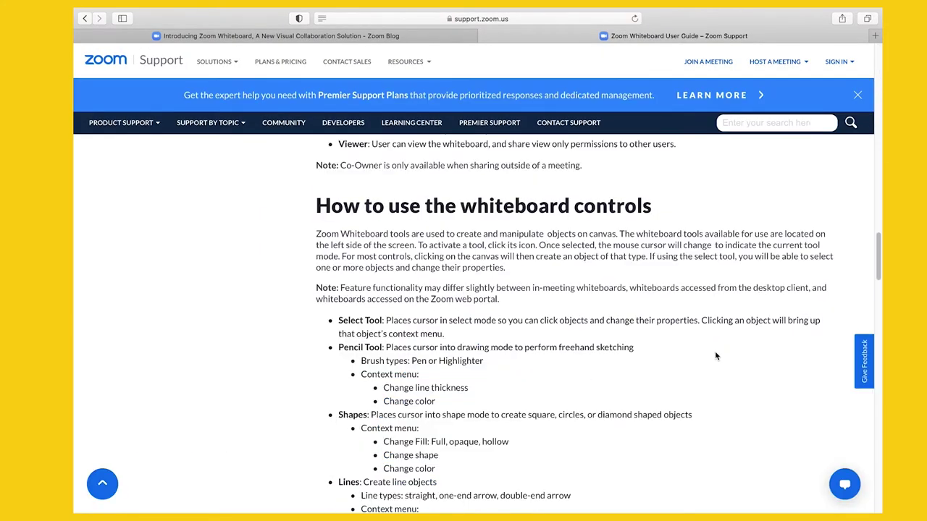
scroll(716, 355, "down", 8)
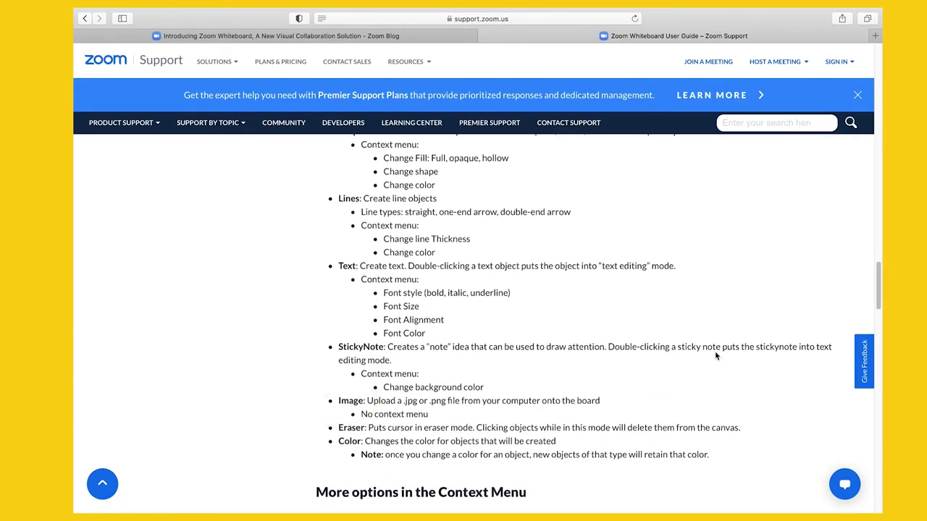
scroll(715, 356, "down", 9)
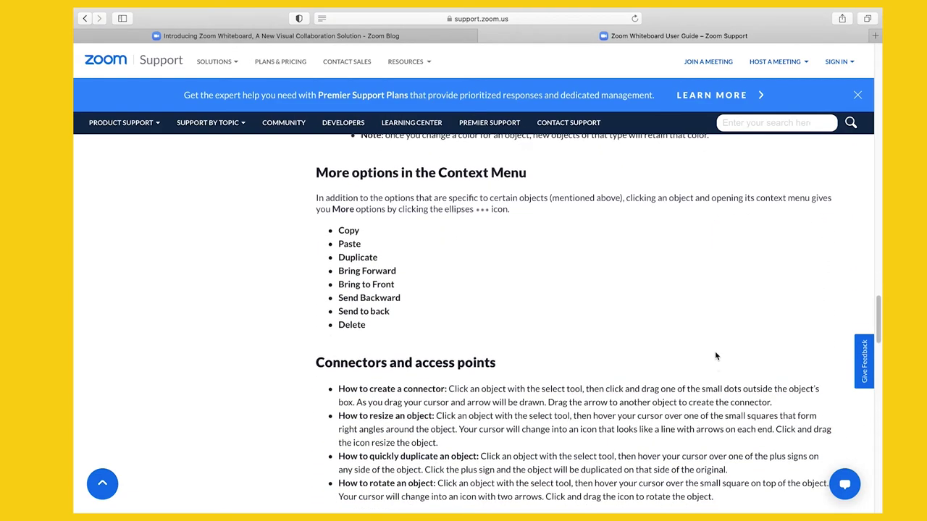
scroll(715, 356, "down", 1)
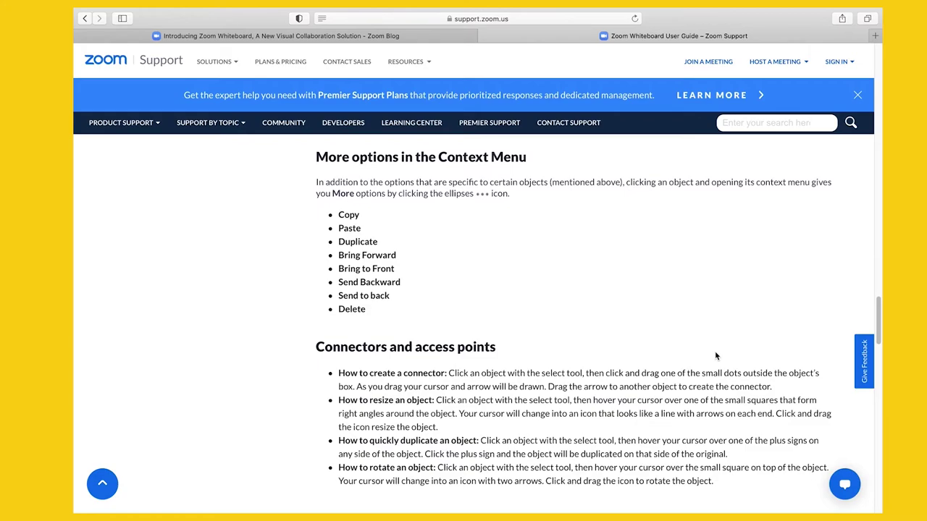
scroll(716, 355, "down", 3)
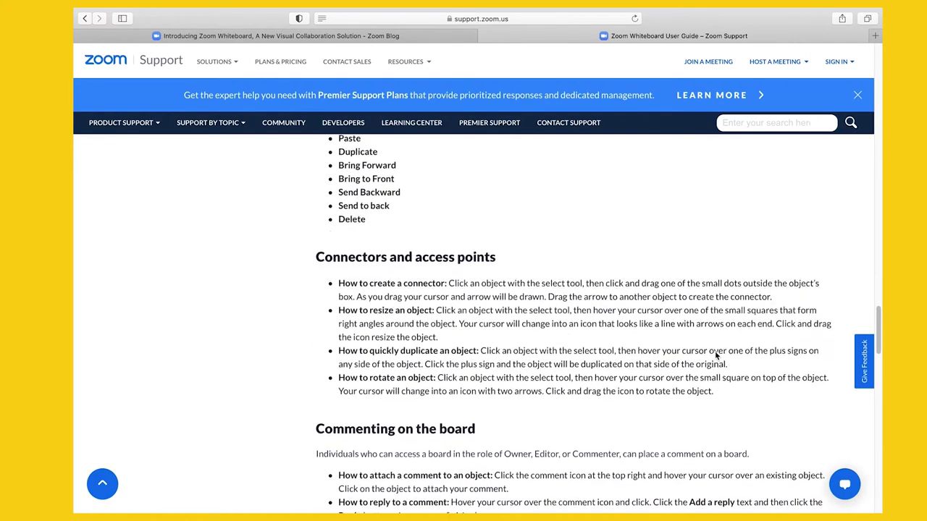
scroll(715, 352, "down", 5)
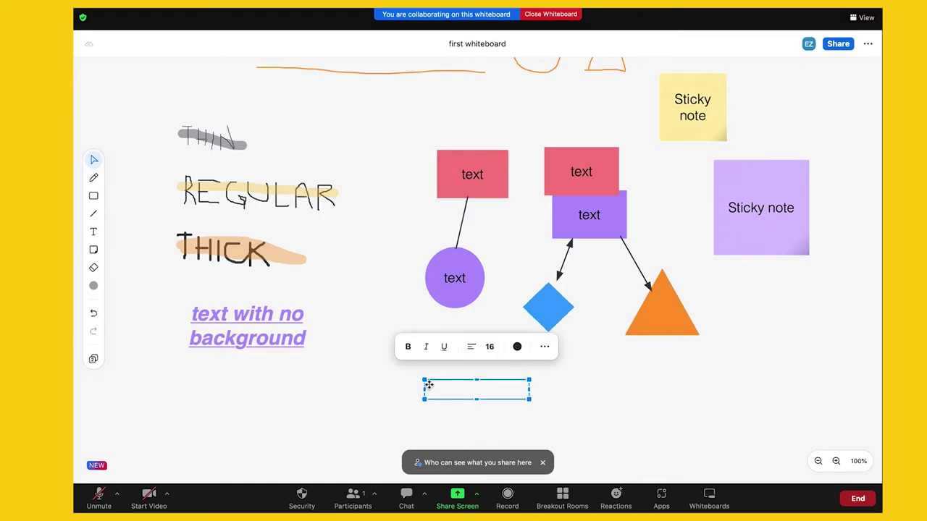
In the Zoom meeting, add the text "LIMITED FUNCTIONS FOR FREE ACCOUNTS?" below the shapes on "first whiteboard".
type("LIMITED FUNCTIONS FOR FREE ACCOUNTS?")
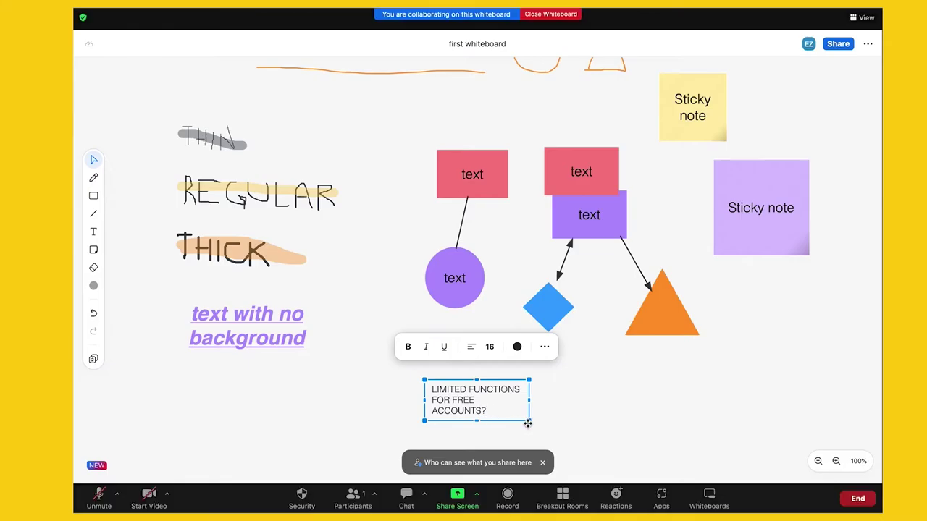
left_click(528, 381)
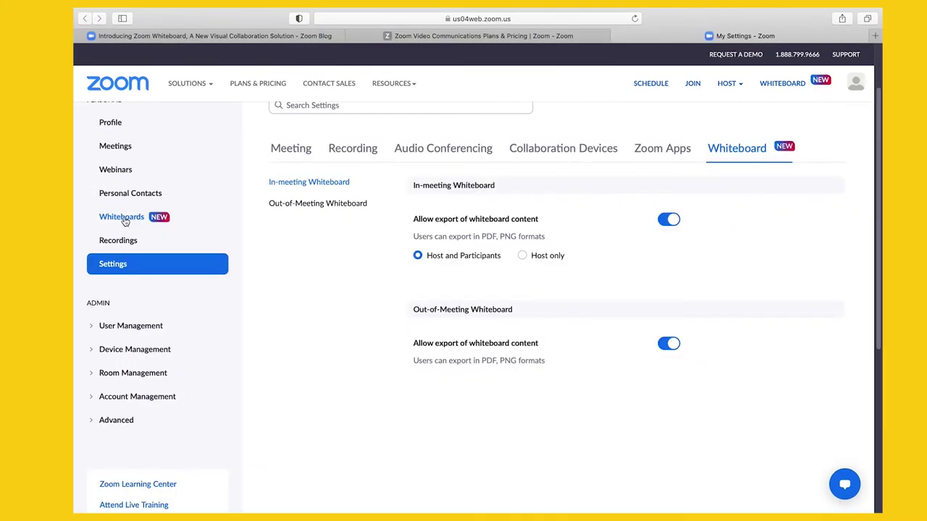
Open "first whiteboard" from the Zoom web portal and step through the introductory tool tour to the end.
left_click(123, 218)
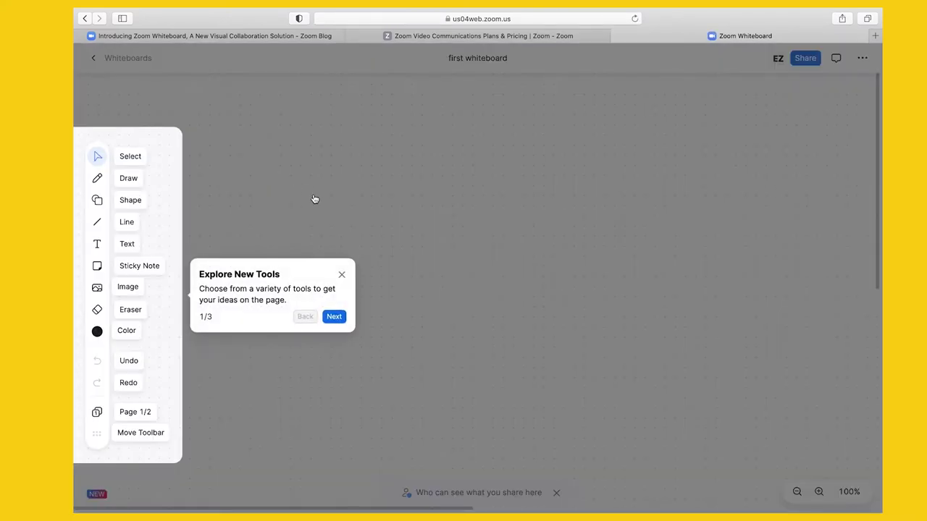
left_click(335, 318)
left_click(856, 150)
left_click(850, 445)
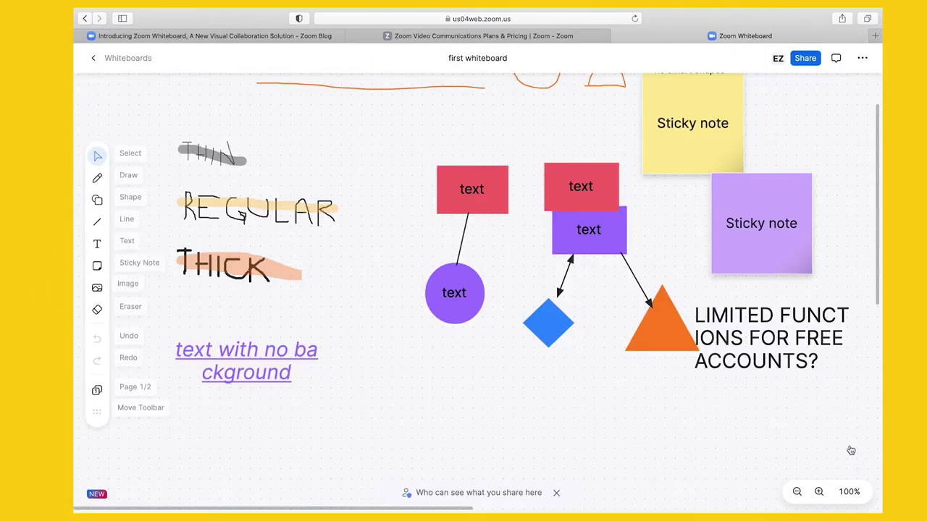
Insert the jar photo on the whiteboard, move it below the purple circle and rotate it clockwise about 60 degrees.
left_click(97, 288)
left_click(806, 291)
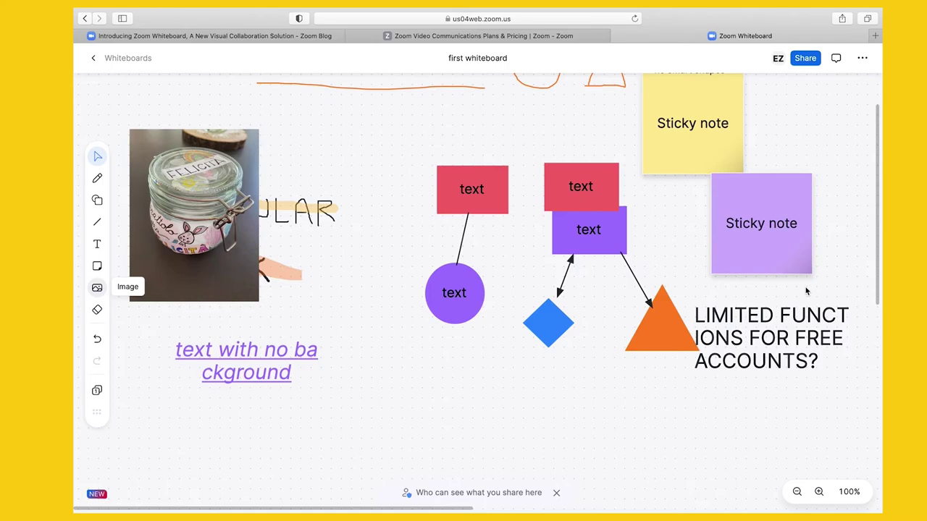
left_click(194, 215)
left_click_drag(194, 215, 417, 423)
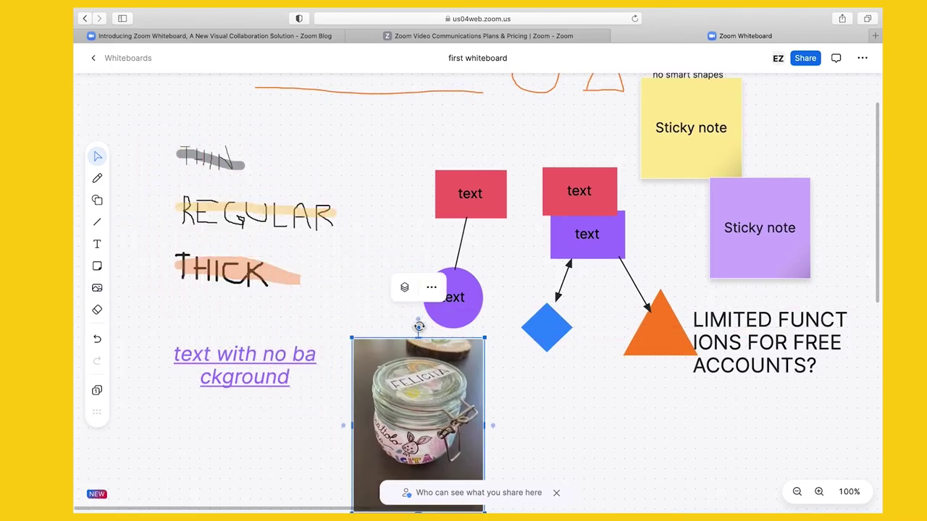
left_click_drag(418, 327, 501, 375)
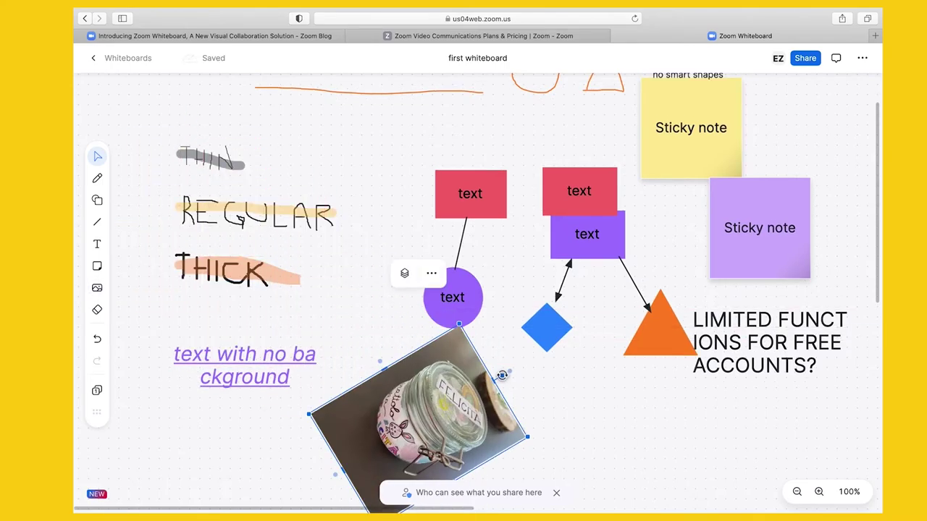
Connect the jar photo to the red rectangle above the purple circle, and that rectangle to the other red rectangle, with arrow connectors.
left_click(511, 371)
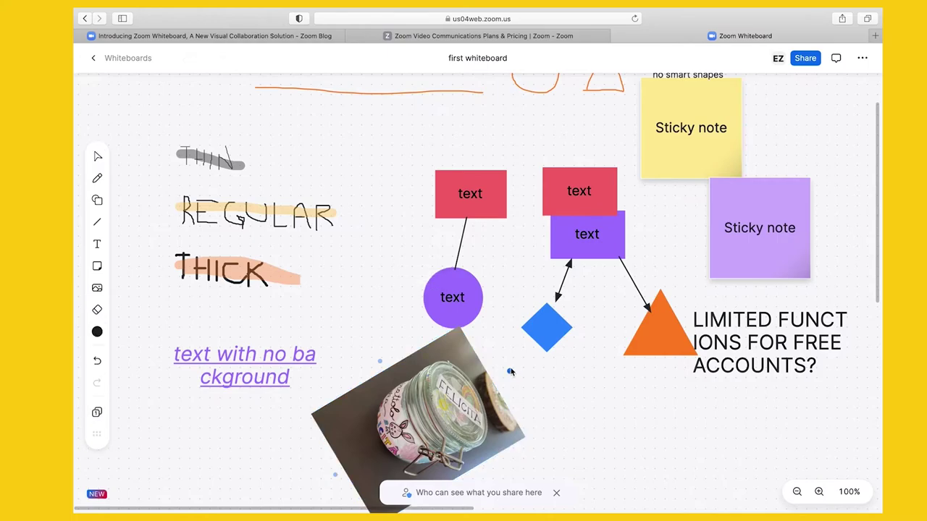
left_click_drag(510, 372, 469, 229)
left_click(471, 210)
left_click_drag(517, 194, 541, 192)
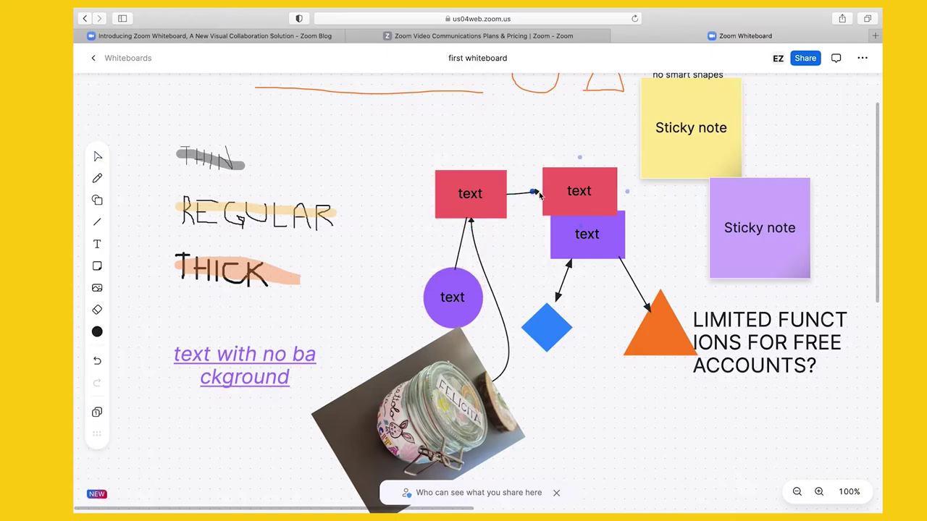
Change the red rectangle above the purple circle to an ellipse, rotate it clockwise about 35 degrees and move it up toward the handwritten words.
left_click(471, 203)
left_click(479, 271)
left_click(480, 326)
left_click_drag(434, 149, 495, 159)
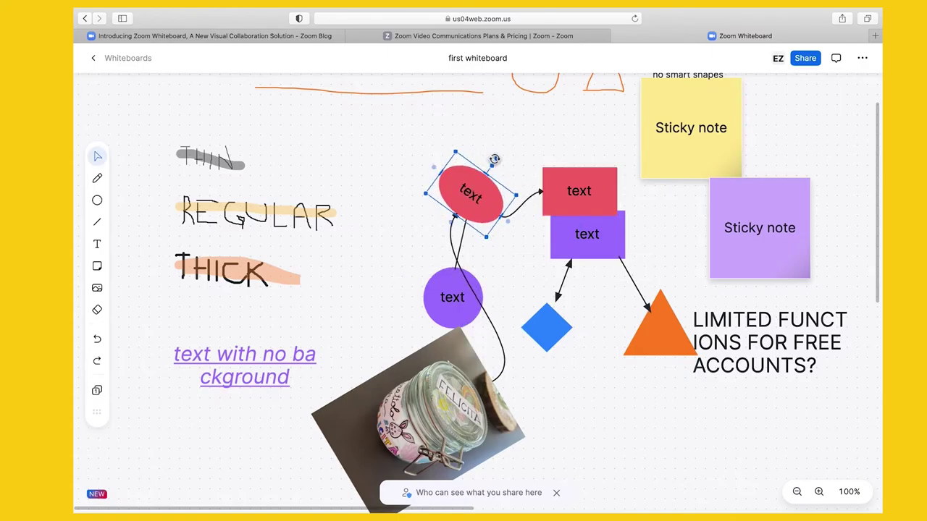
left_click_drag(418, 176, 375, 145)
left_click(528, 150)
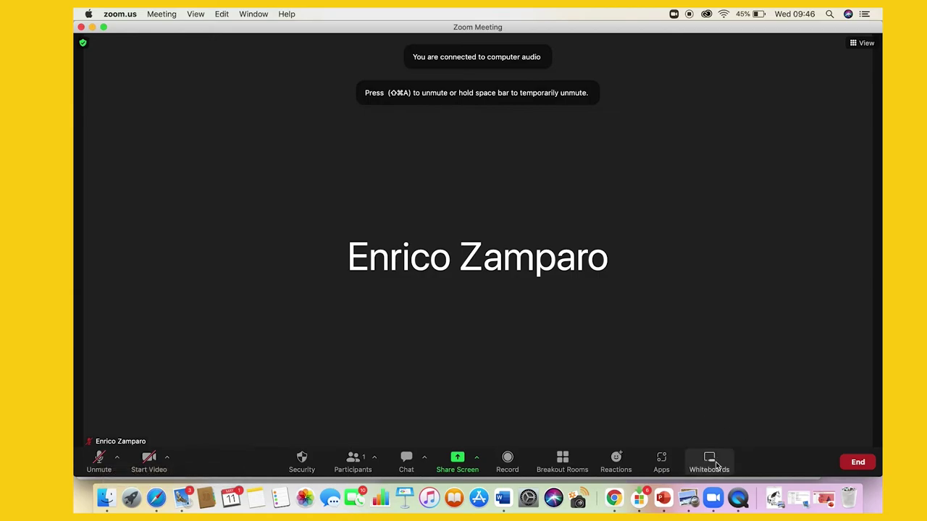
Open "first whiteboard" for collaboration in the Zoom meeting with all participants able to edit, and make the meeting window full screen.
left_click(710, 464)
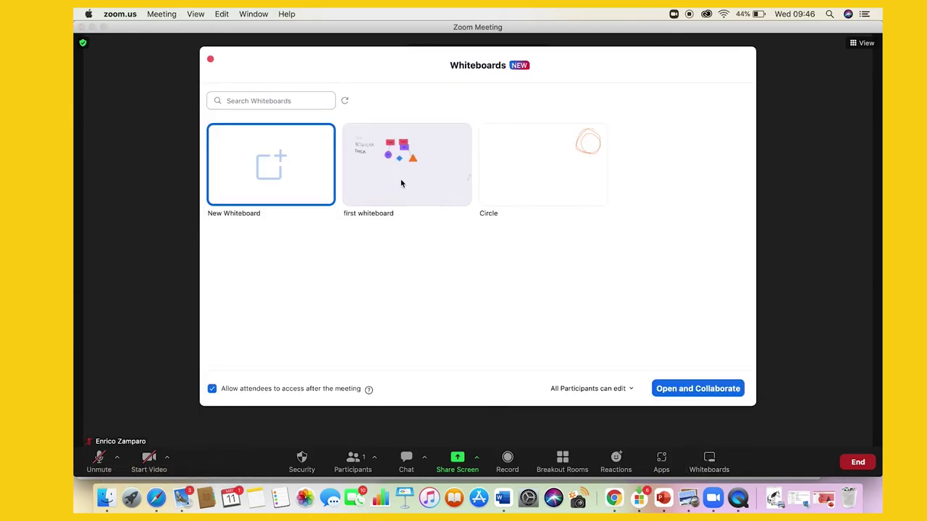
left_click(401, 184)
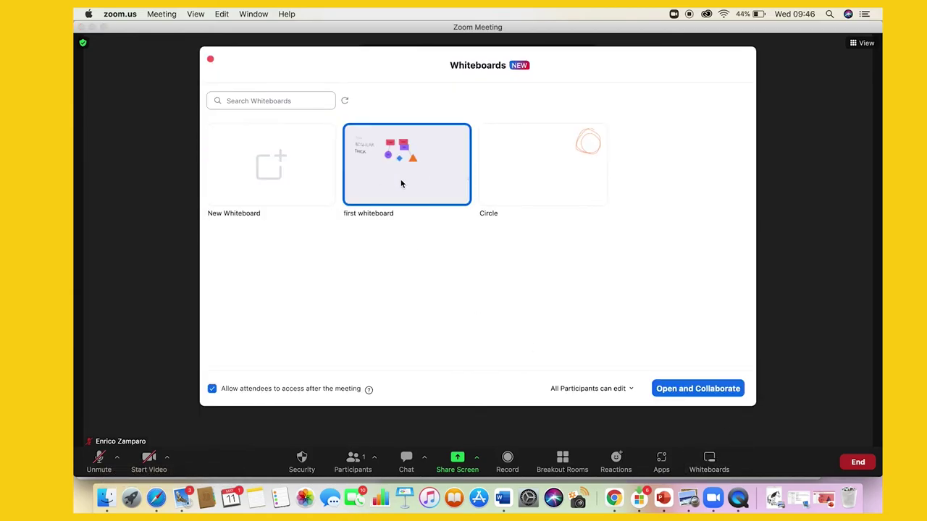
left_click(697, 389)
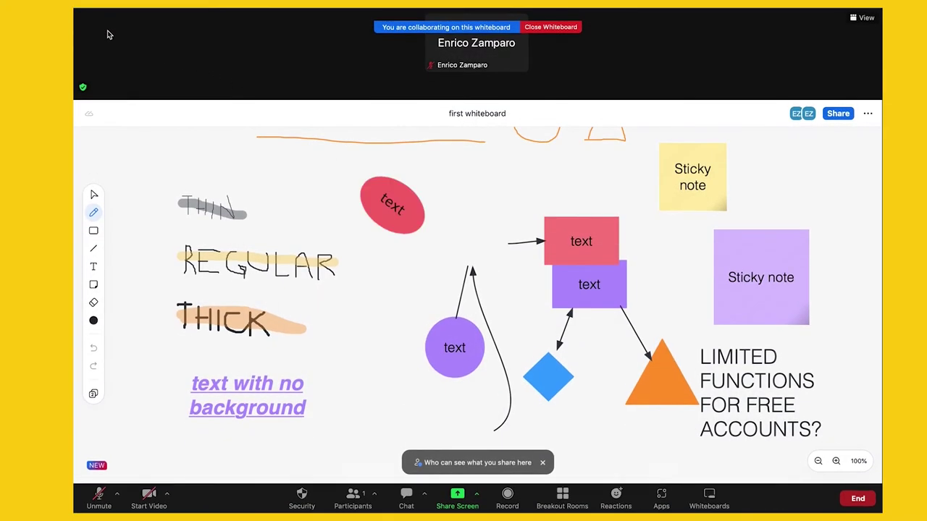
left_click(104, 27)
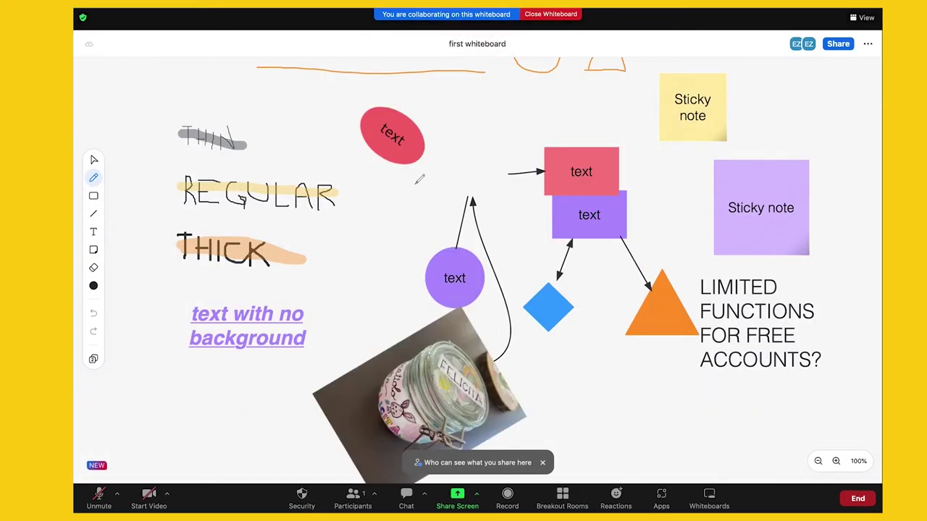